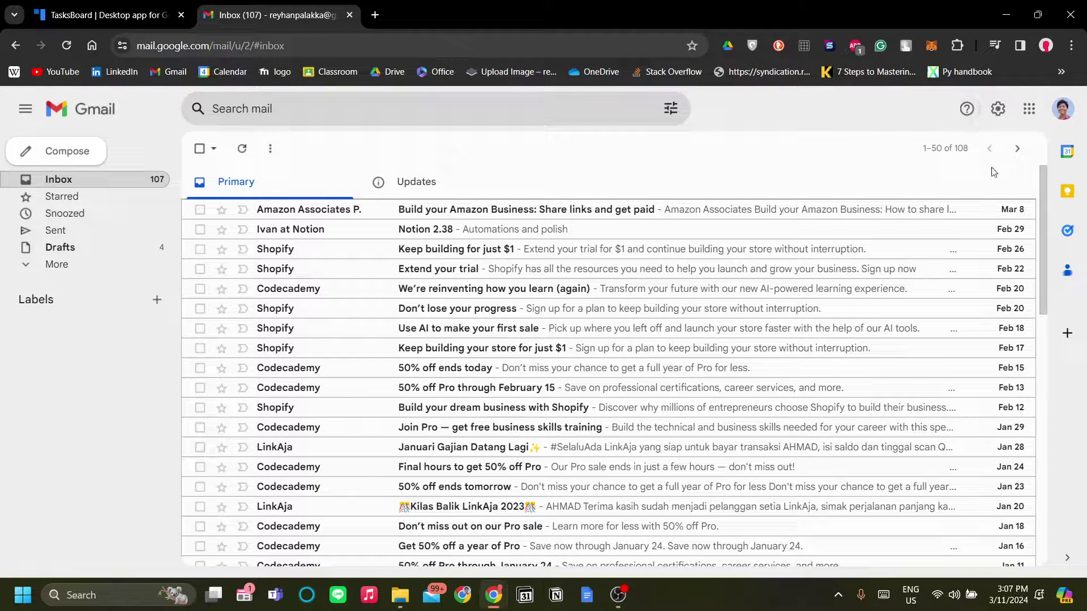
left_click(1067, 231)
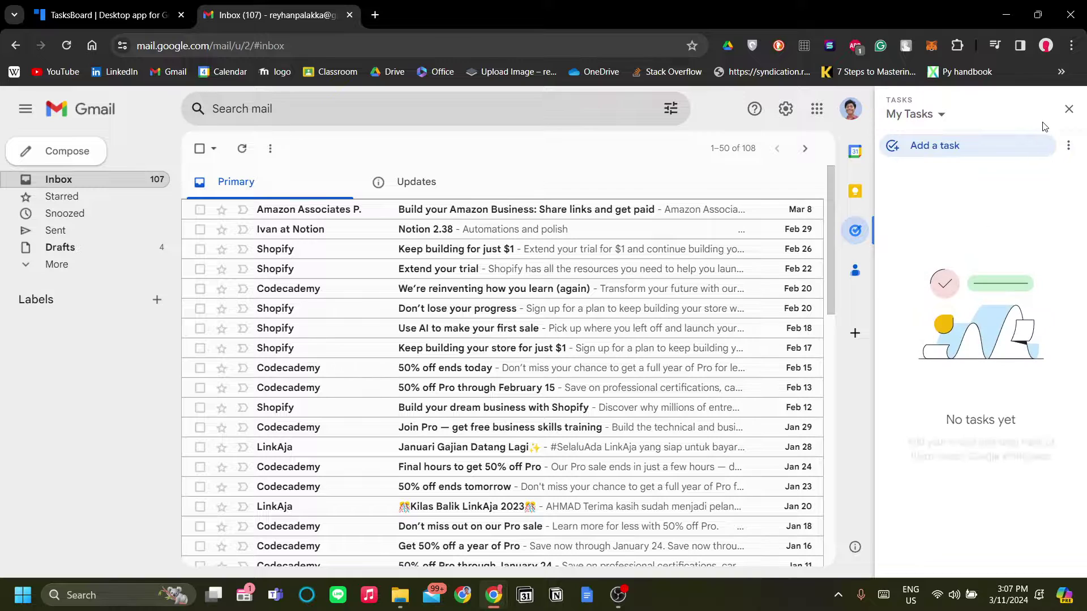
left_click(1069, 109)
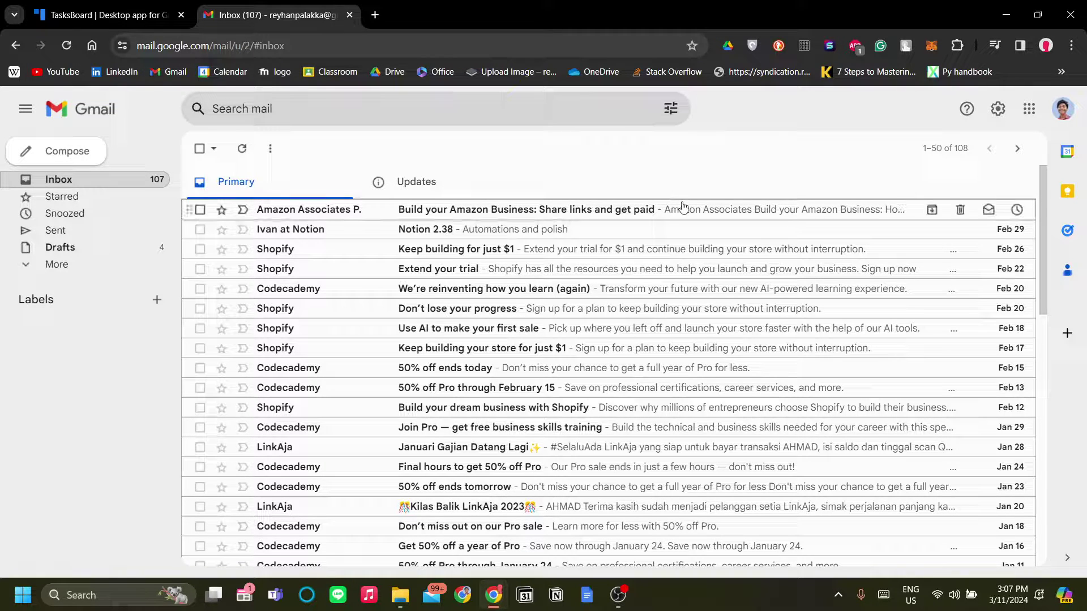
left_click(1067, 232)
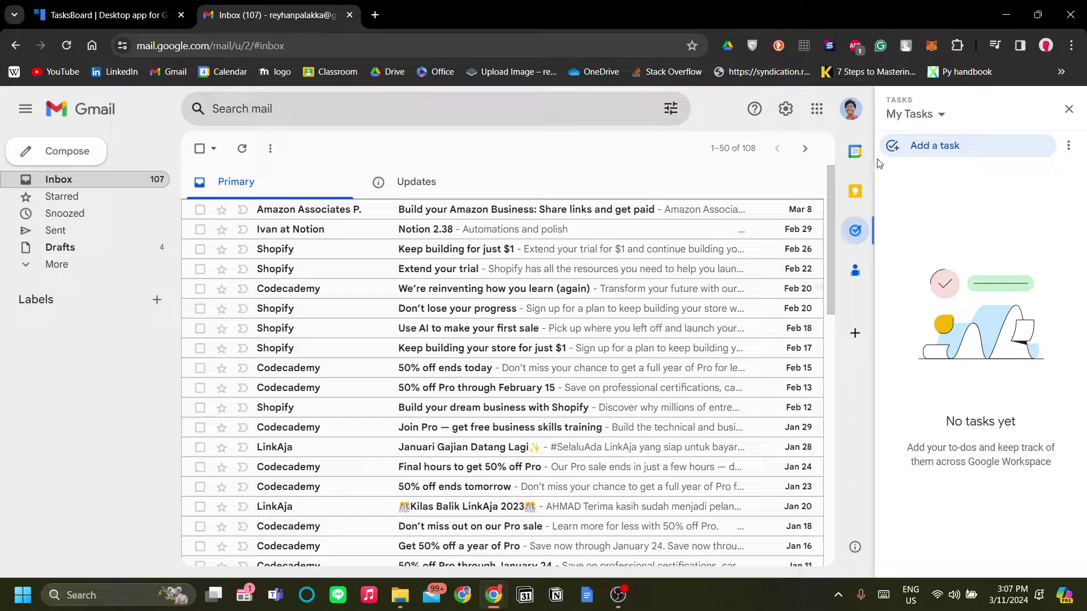
left_click(1069, 109)
- Add a task named "meeting" to the My Tasks list in Google Tasks beside the inbox
left_click(1067, 232)
left_click(971, 162)
type("awd")
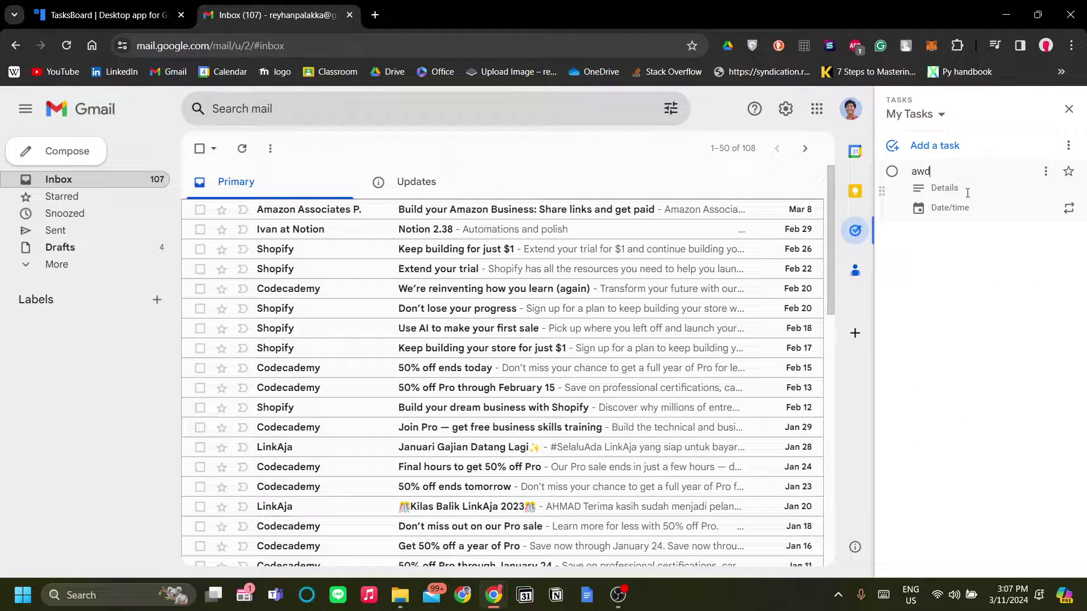
key("ctrl+a")
type("meeting")
key("Return")
left_click(1017, 430)
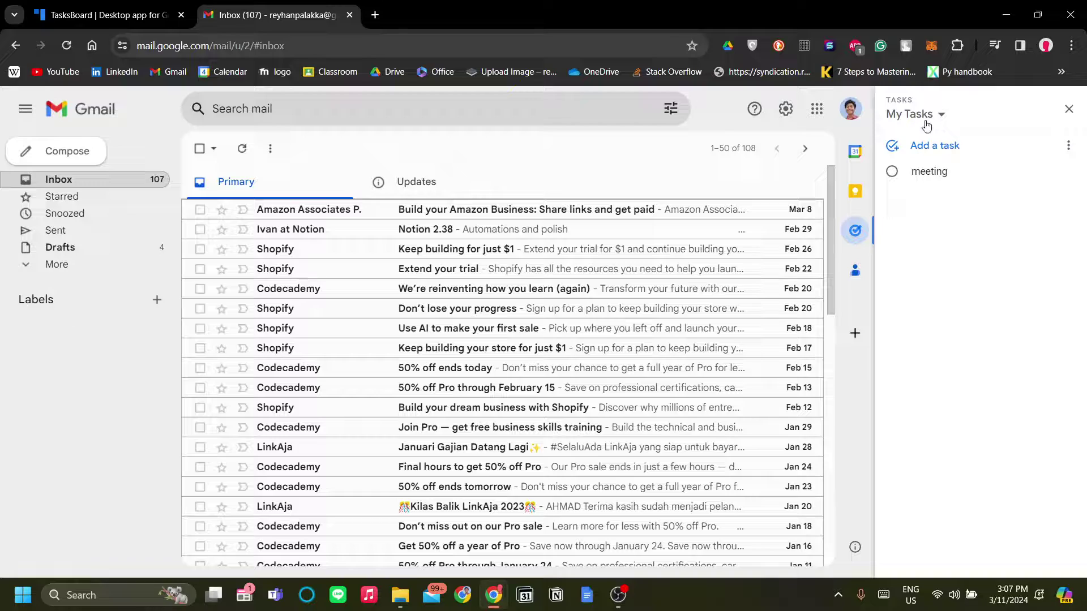
left_click(1068, 108)
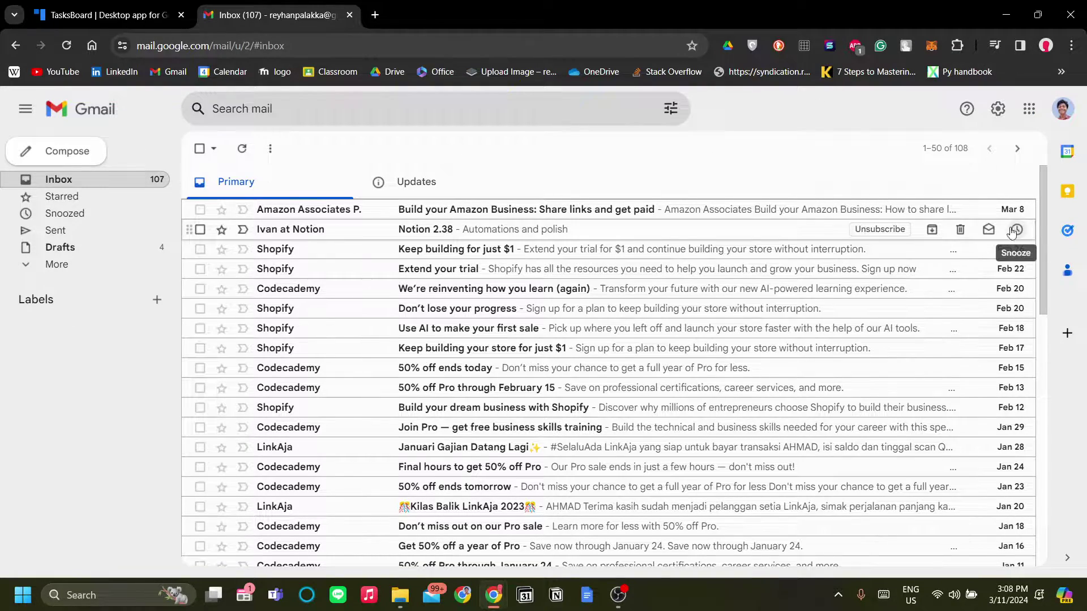
scroll(707, 237, "down", 7)
scroll(707, 237, "up", 7)
left_click(1067, 231)
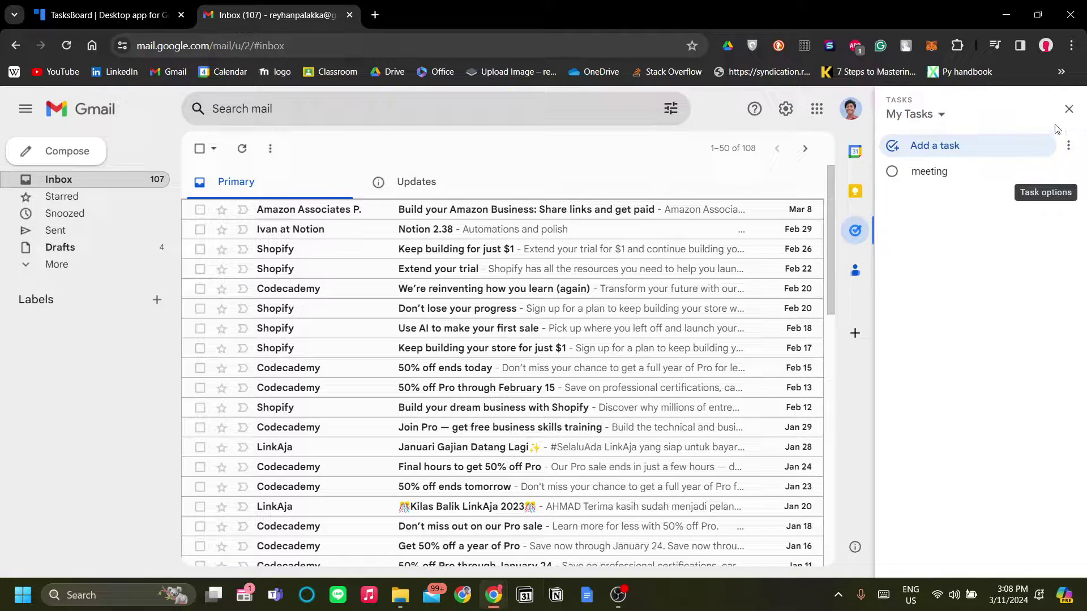
left_click(1069, 108)
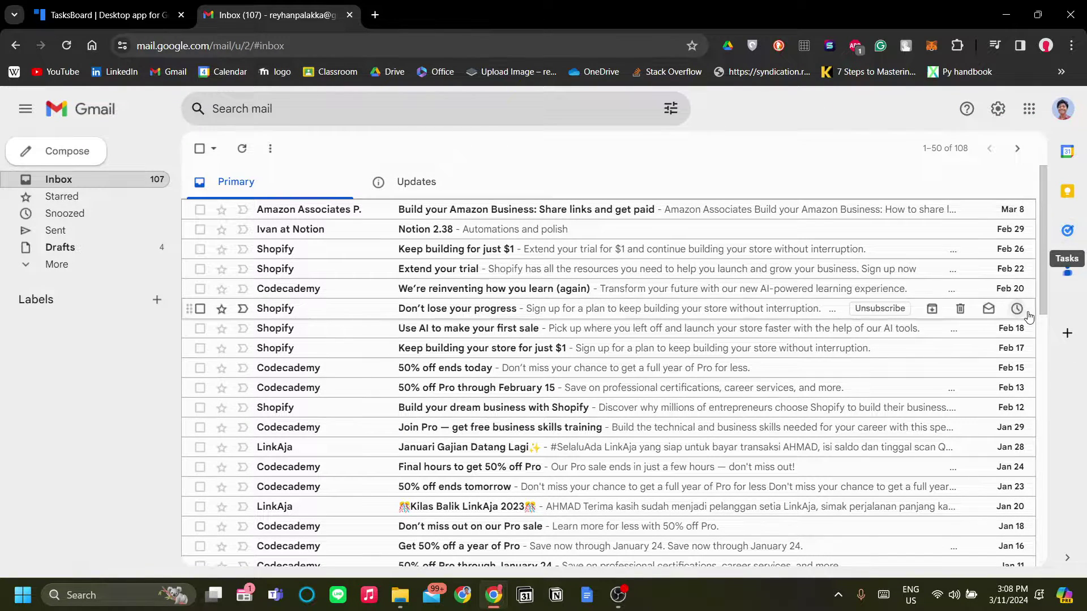
- View the Google Calendar schedule and its date picker beside the inbox, and close the calendar
left_click(1066, 154)
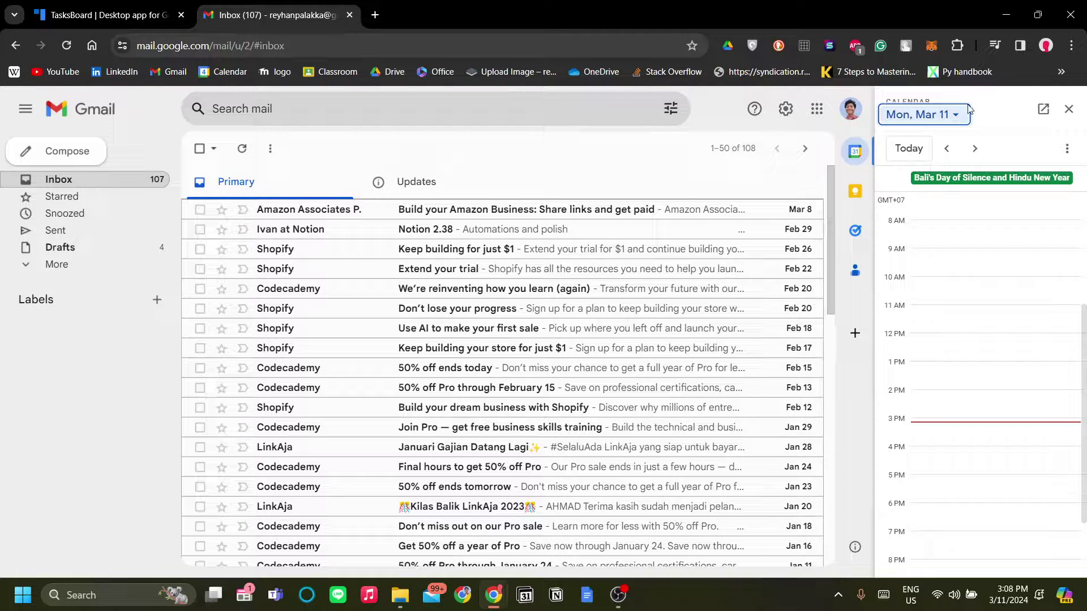
left_click(944, 117)
left_click(990, 124)
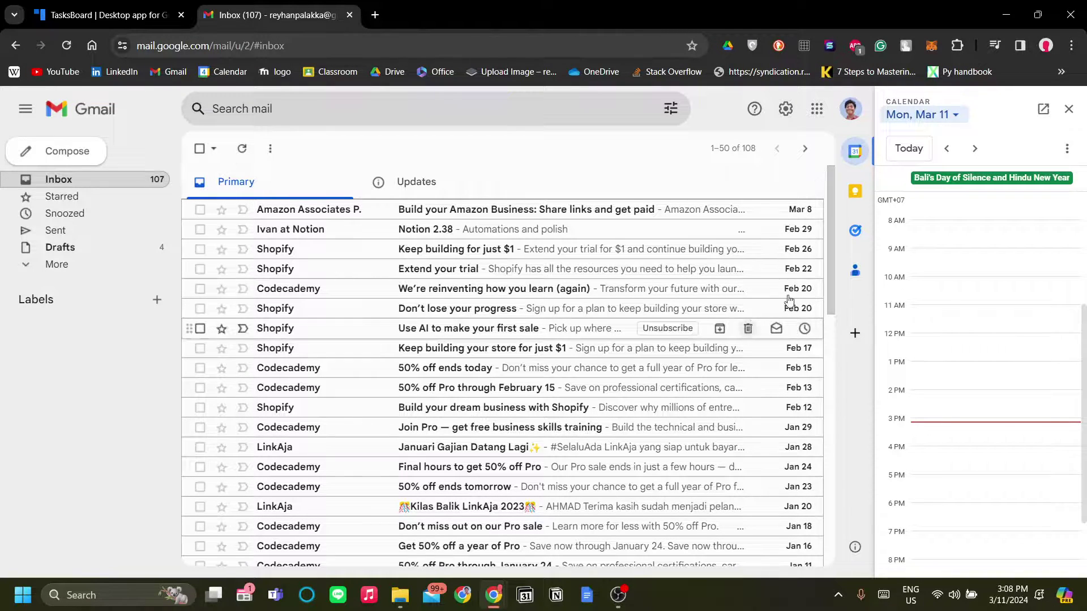
left_click(1069, 109)
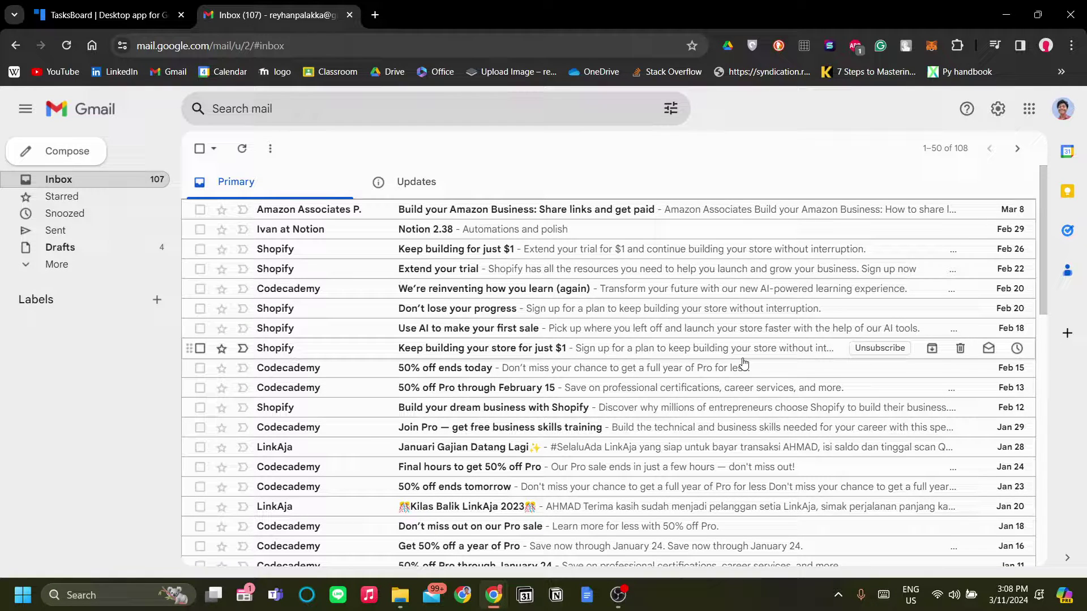
- Open Google Tasks beside the inbox and look over the available task lists without switching from My Tasks
left_click(1067, 231)
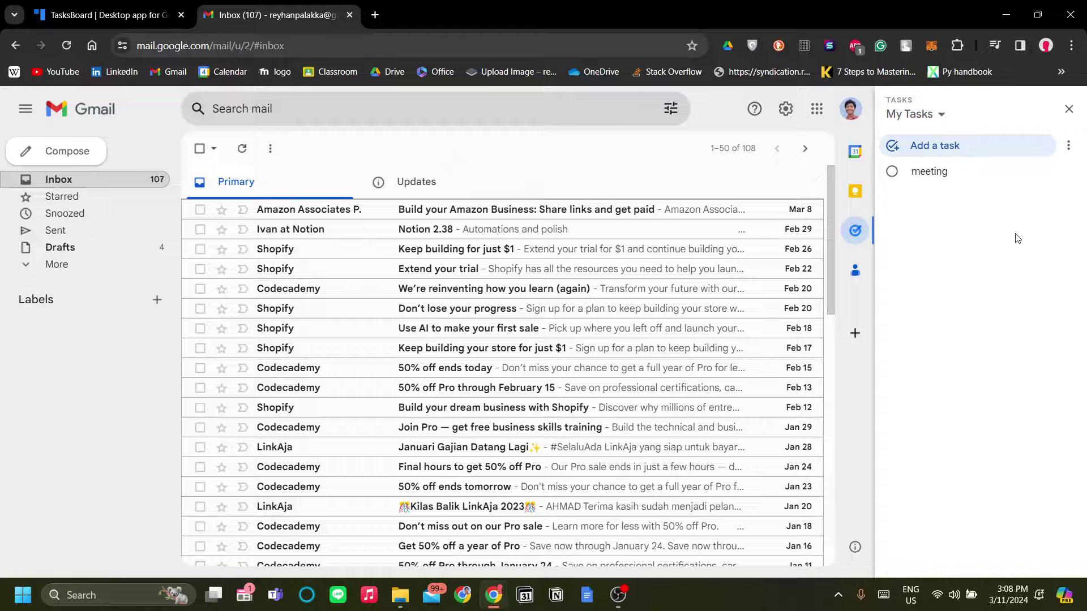
left_click(920, 115)
left_click(923, 116)
left_click(926, 117)
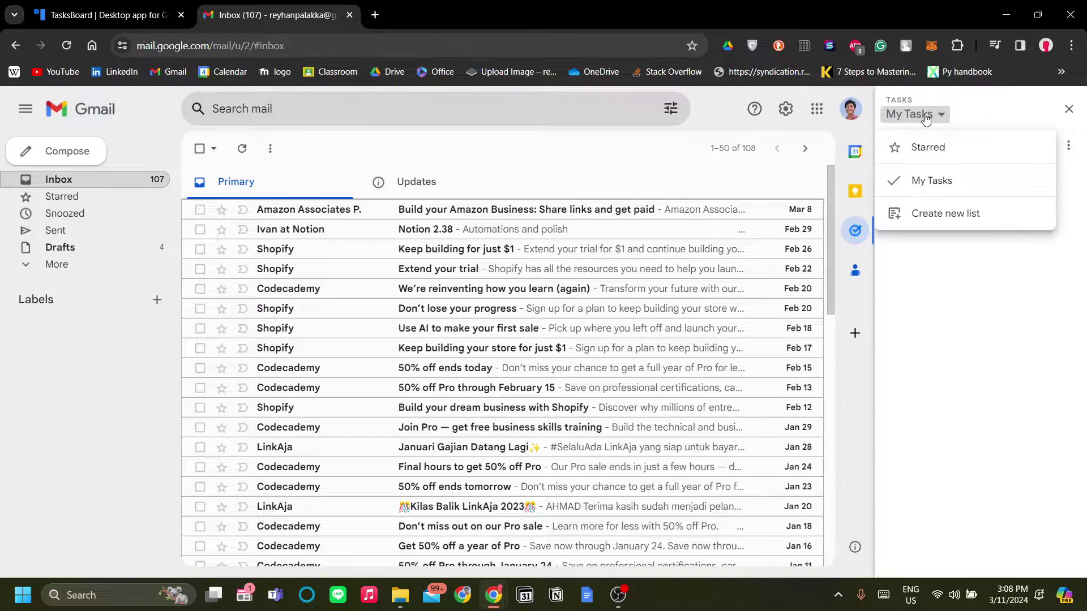
left_click(953, 272)
left_click(915, 115)
left_click(964, 259)
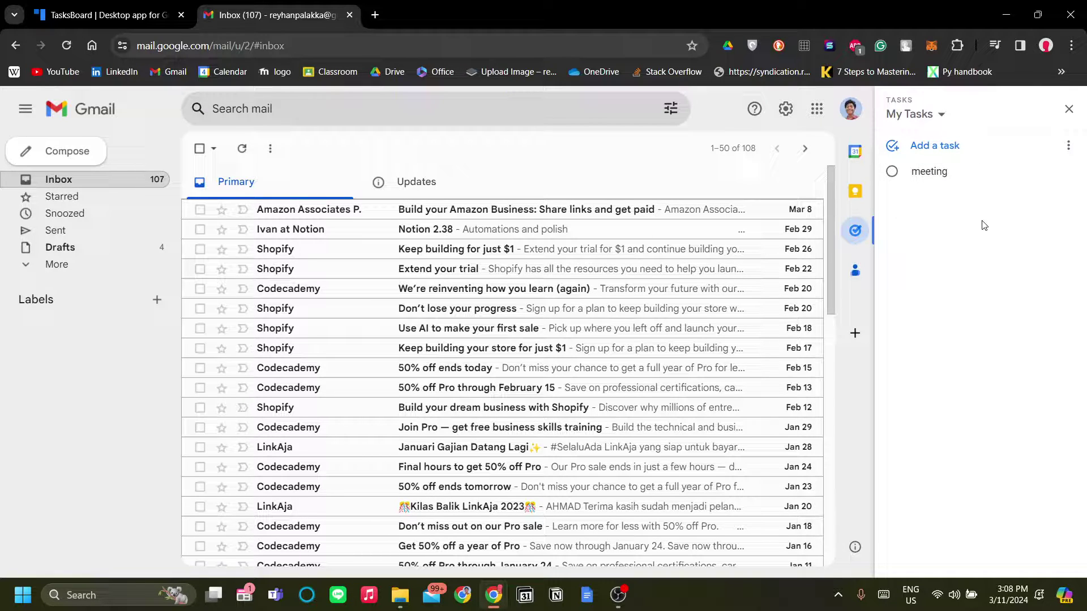
- Schedule the "meeting" task for March 11, 2024 at 6:00 PM
left_click(965, 173)
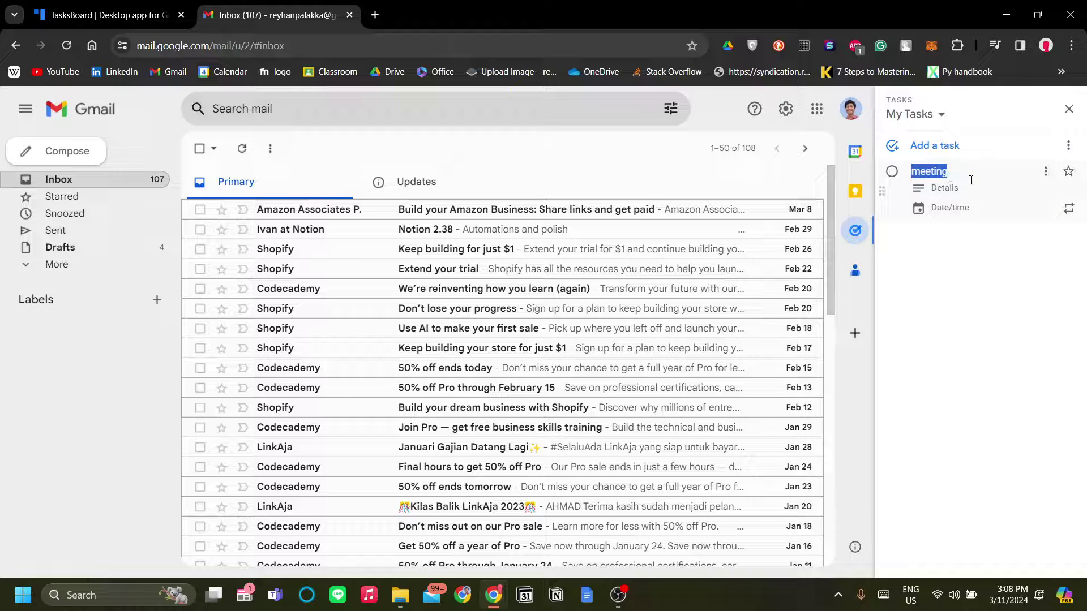
left_click(965, 209)
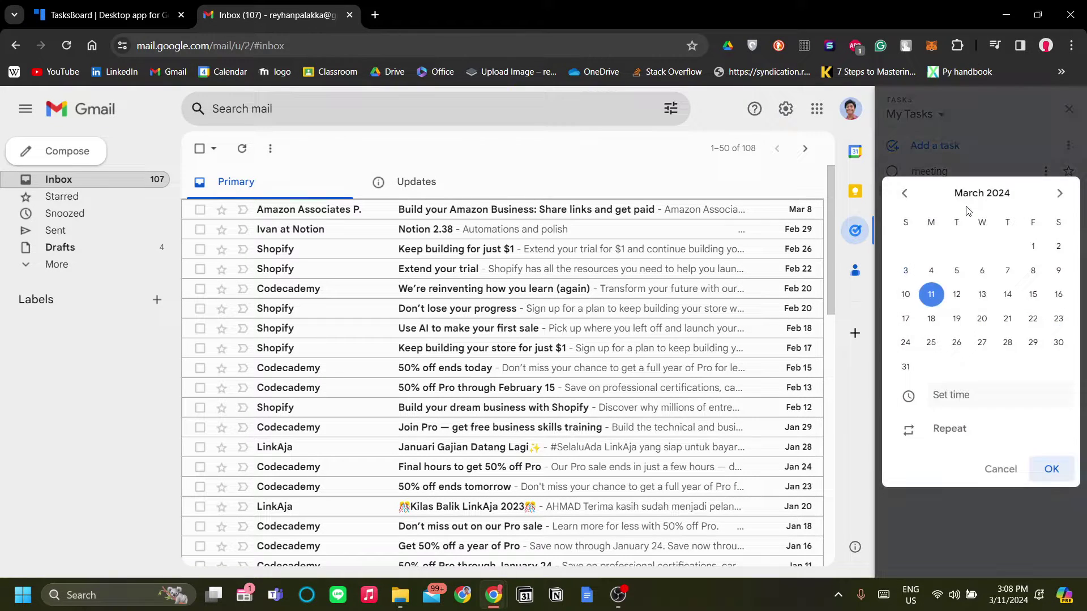
left_click(936, 295)
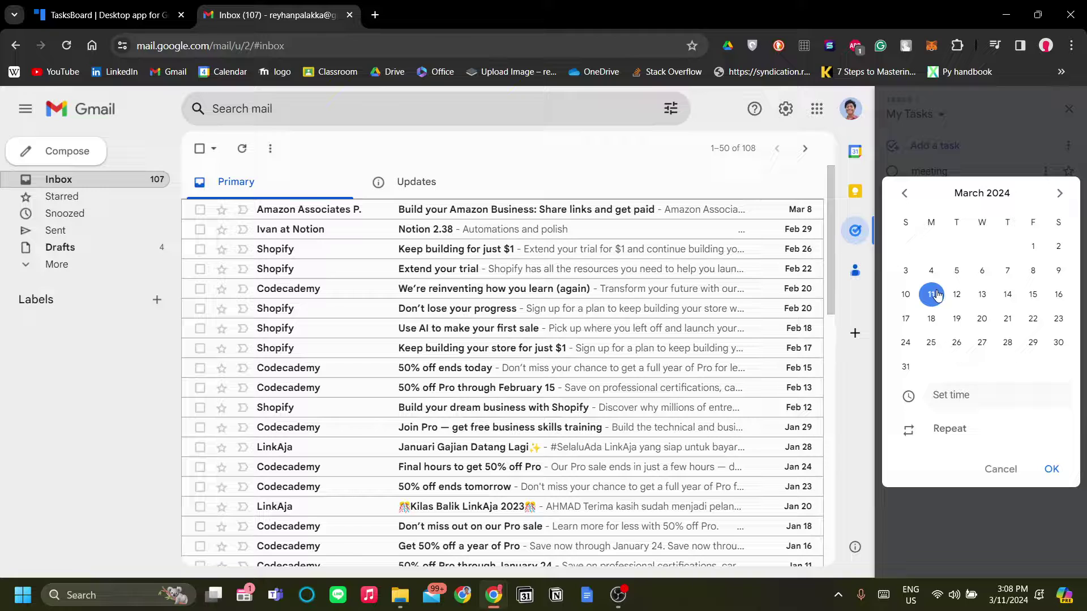
left_click(953, 390)
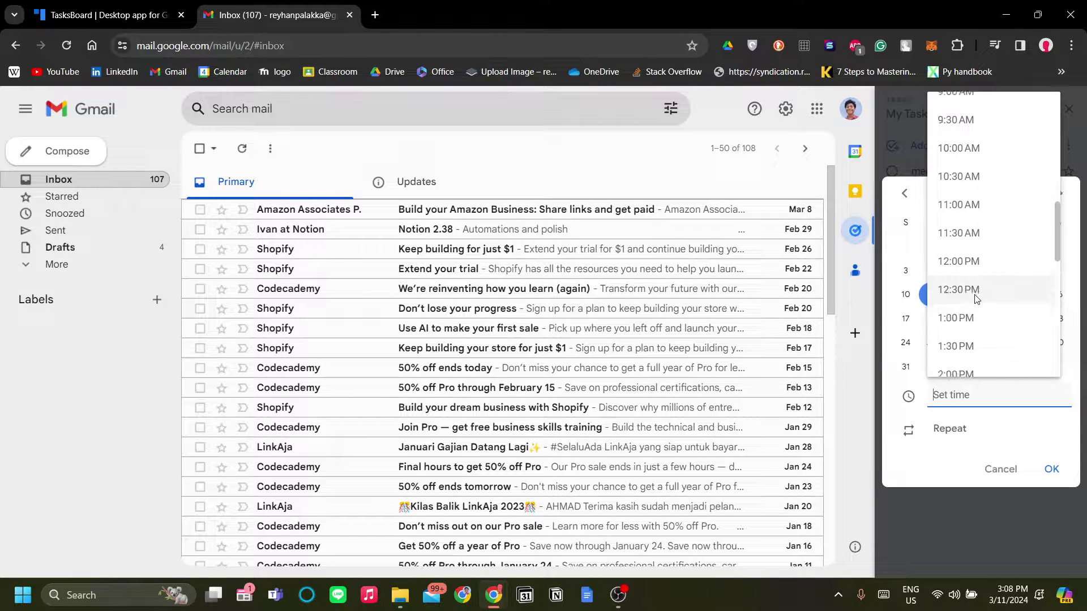
scroll(975, 299, "down", 7)
left_click(975, 257)
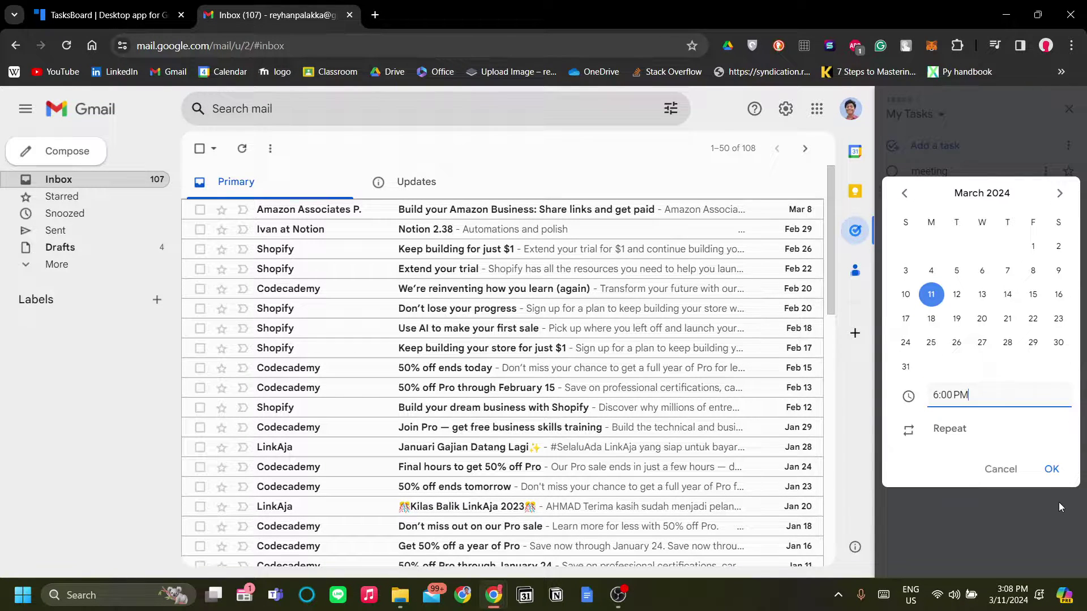
left_click(1052, 469)
left_click(984, 240)
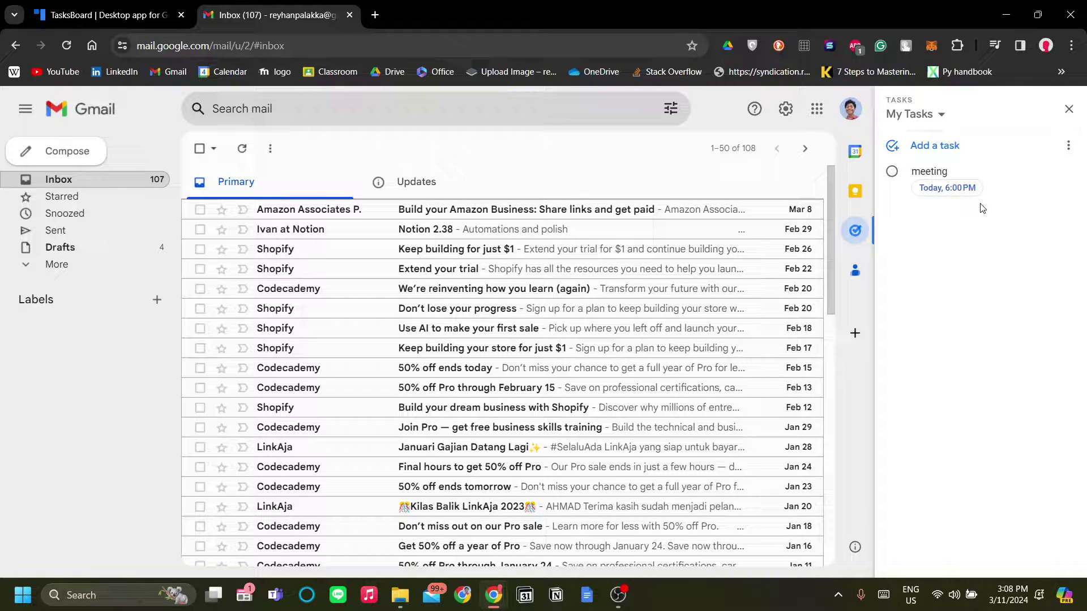
- Check the afternoon and evening hours of March 11 in the calendar for the meeting task
left_click(855, 151)
scroll(965, 287, "down", 1)
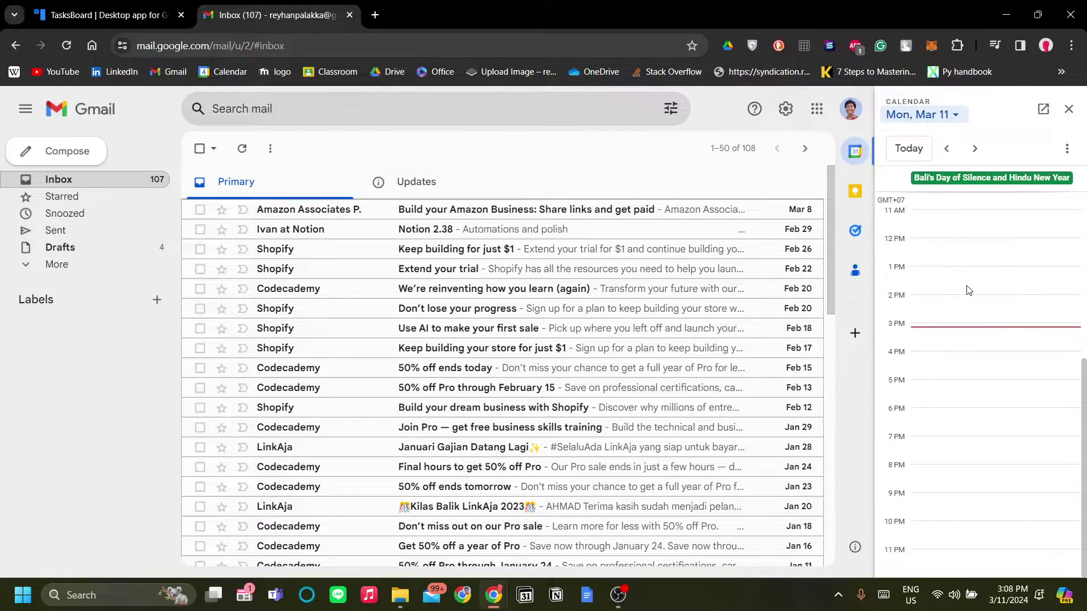
scroll(958, 316, "down", 3)
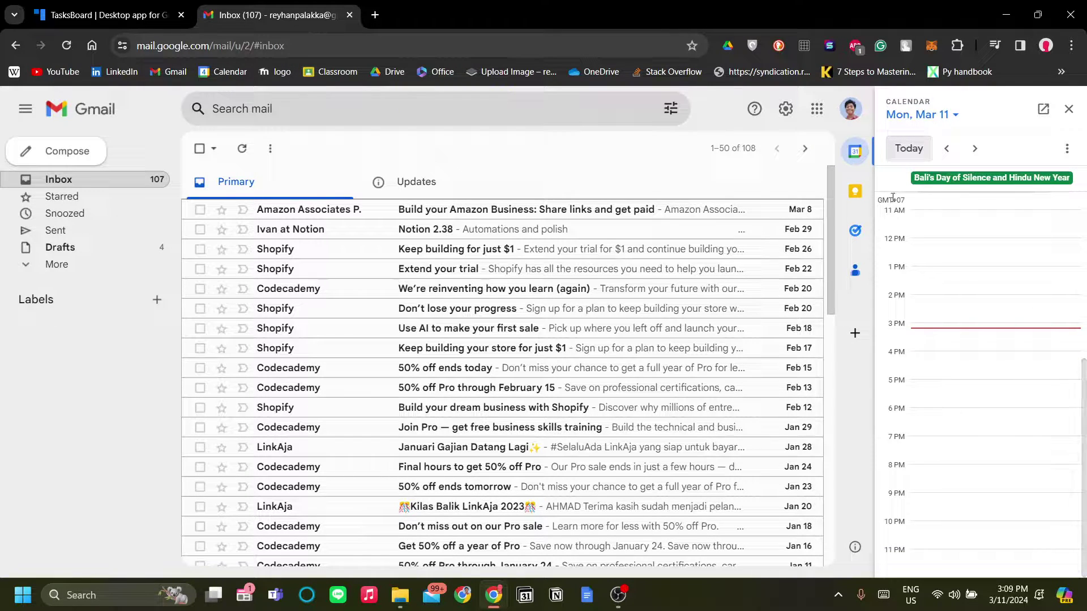
- Return to the task list and review the meeting task's date, time and task options
left_click(855, 230)
left_click(950, 190)
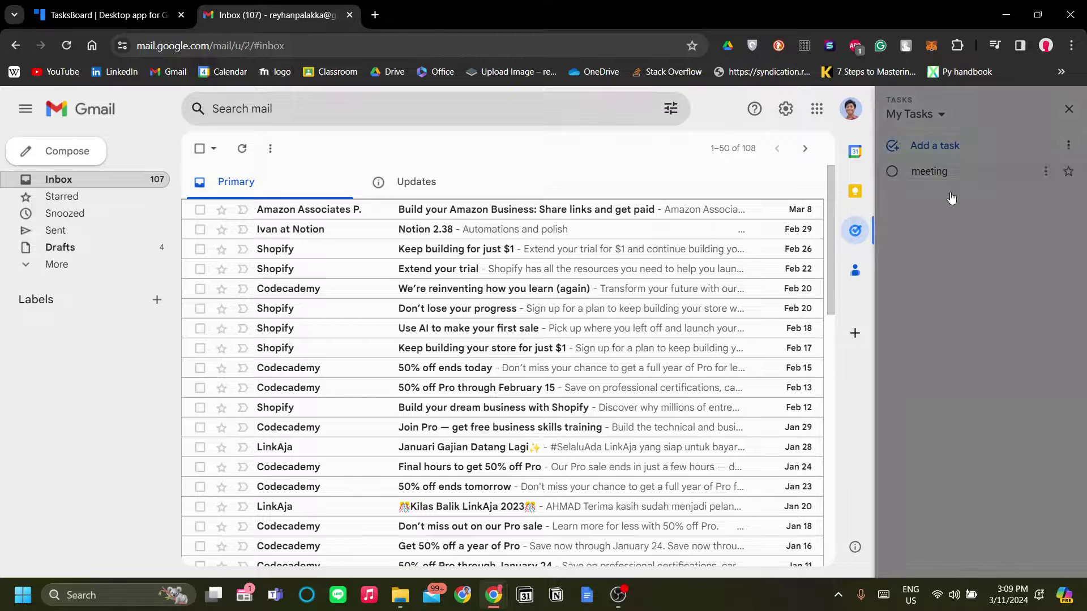
left_click(1054, 473)
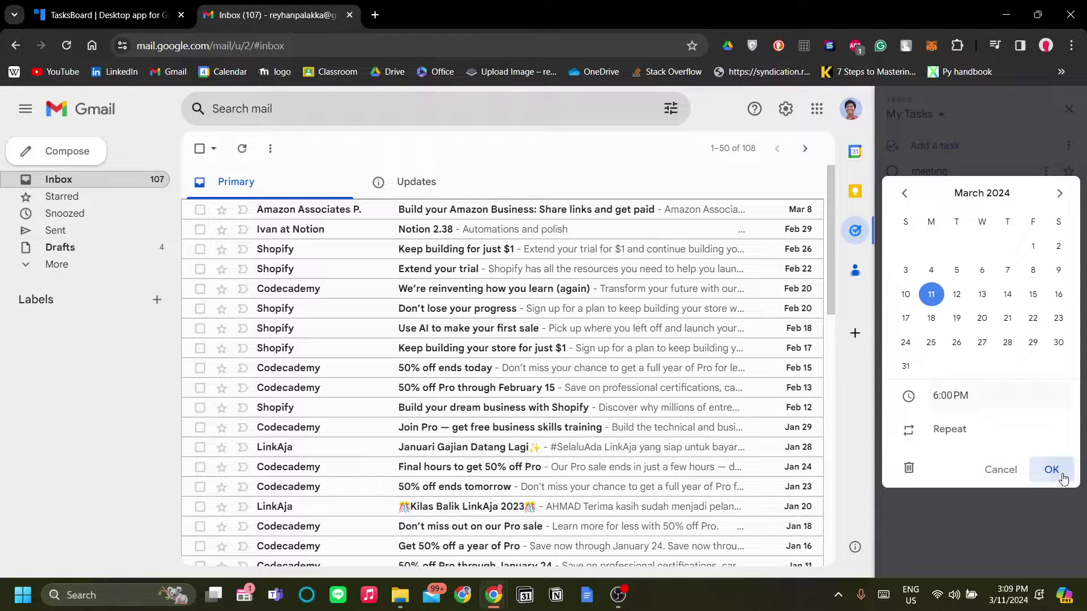
left_click(1046, 171)
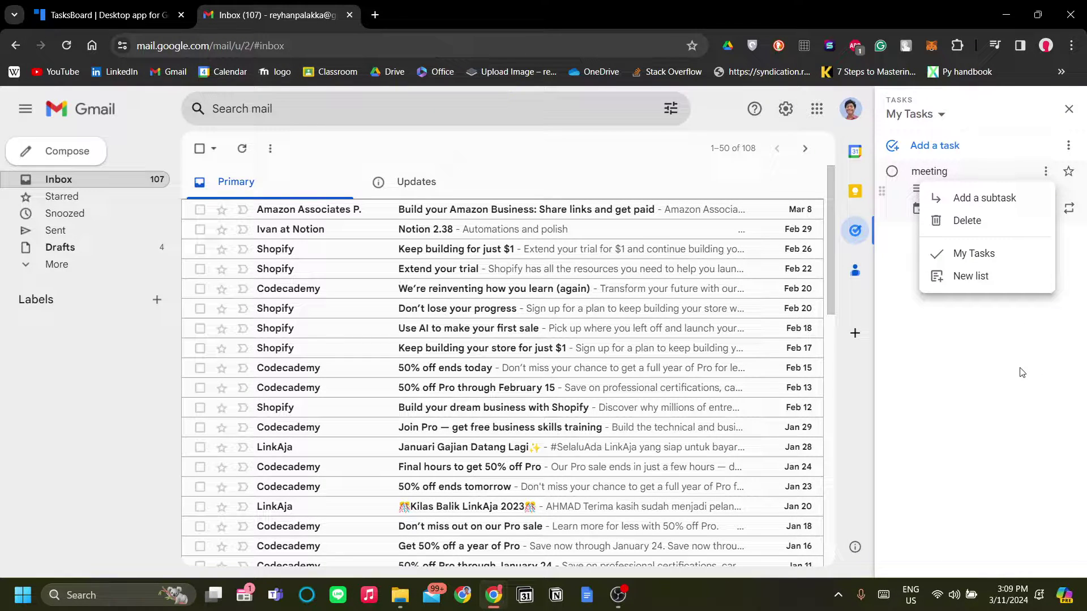
left_click(996, 331)
left_click(856, 152)
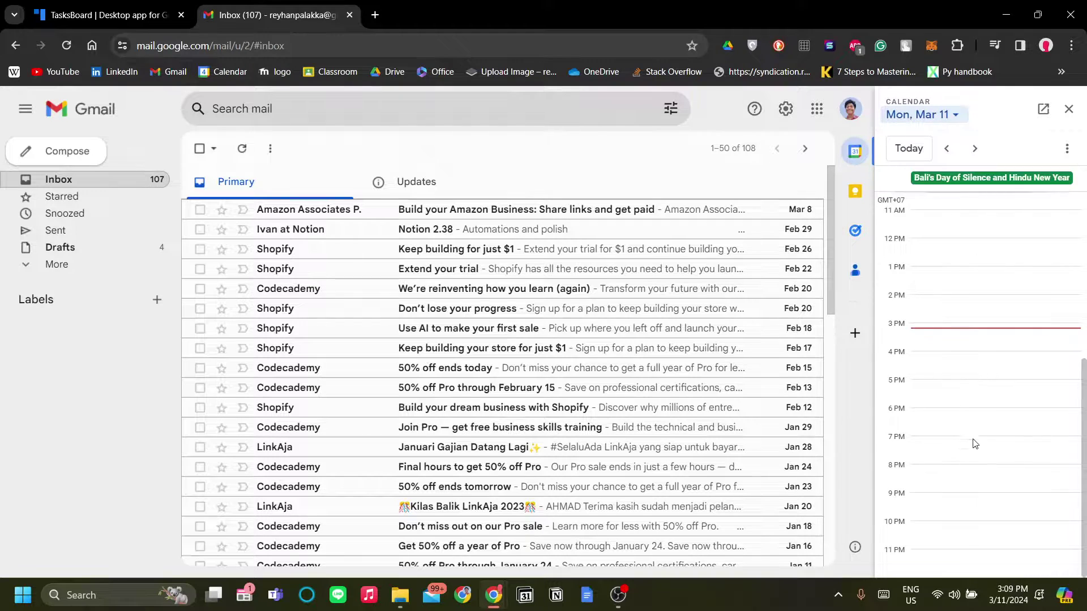
double_click(972, 420)
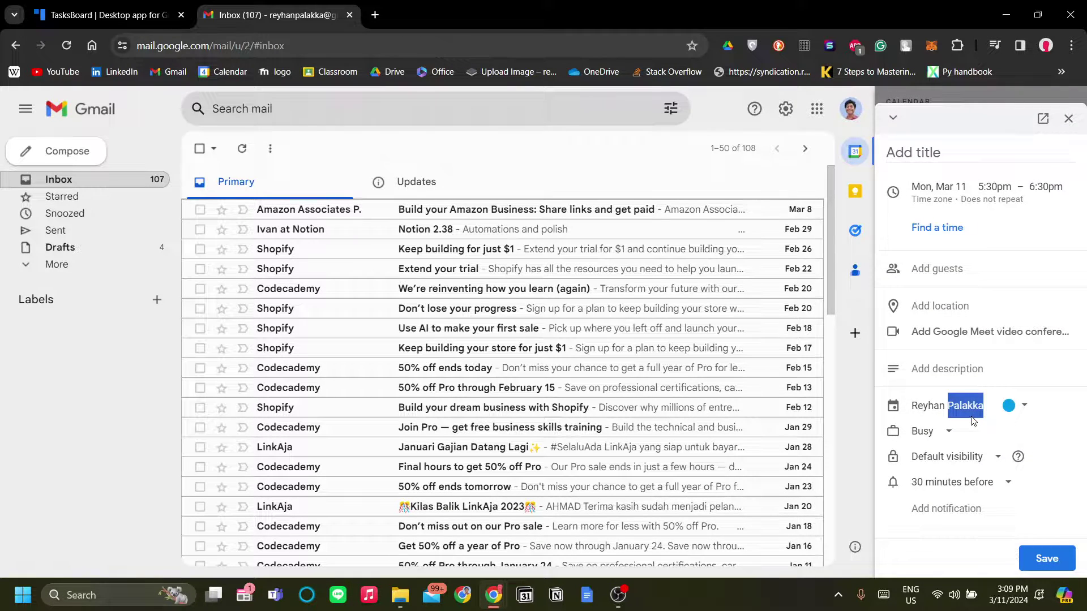
left_click(893, 117)
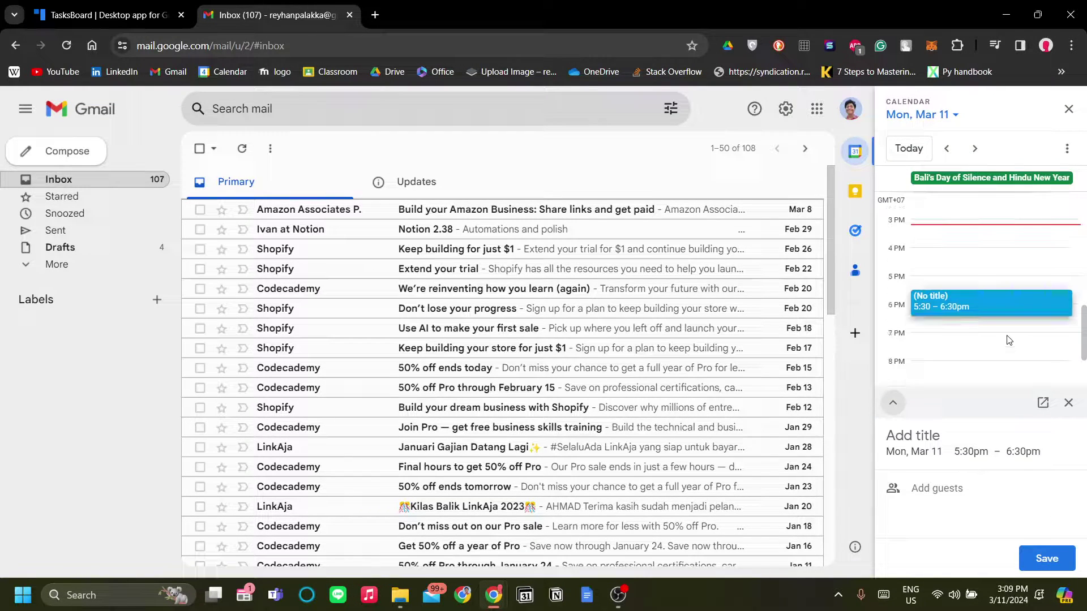
left_click(996, 345)
left_click(865, 239)
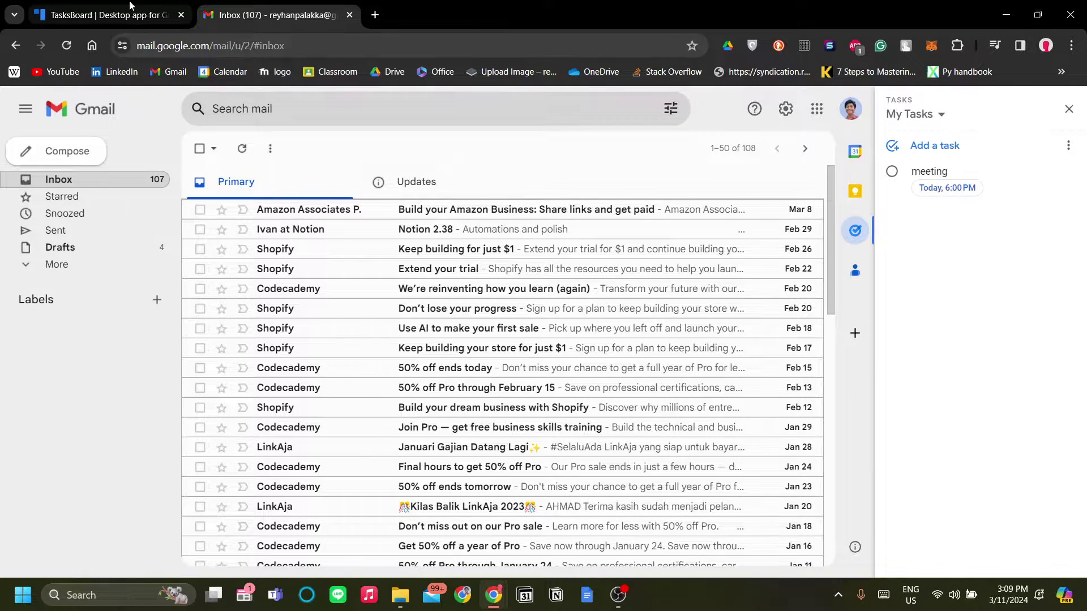
- Switch to the TasksBoard website and examine the demo board on its home page
left_click(102, 15)
scroll(577, 274, "down", 5)
scroll(575, 276, "up", 2)
scroll(565, 284, "down", 2)
scroll(582, 305, "up", 2)
scroll(637, 397, "down", 4)
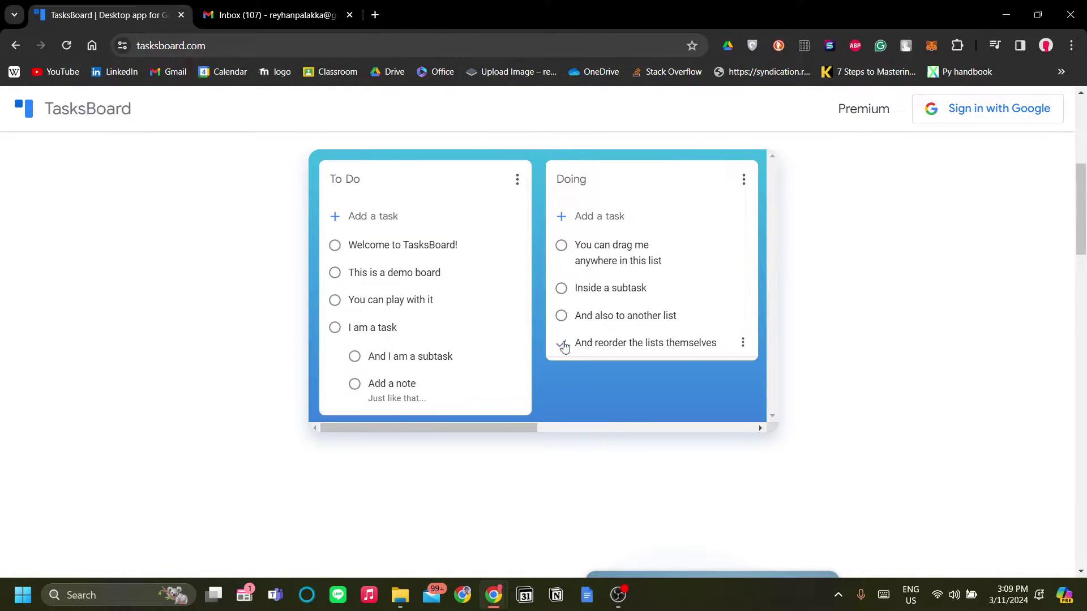
- Move the demo tasks "This is a demo board" and "You can play with it" from To Do to Doing
scroll(566, 340, "down", 3)
scroll(583, 317, "up", 4)
left_click_drag(460, 357, 659, 414)
left_click_drag(406, 355, 625, 368)
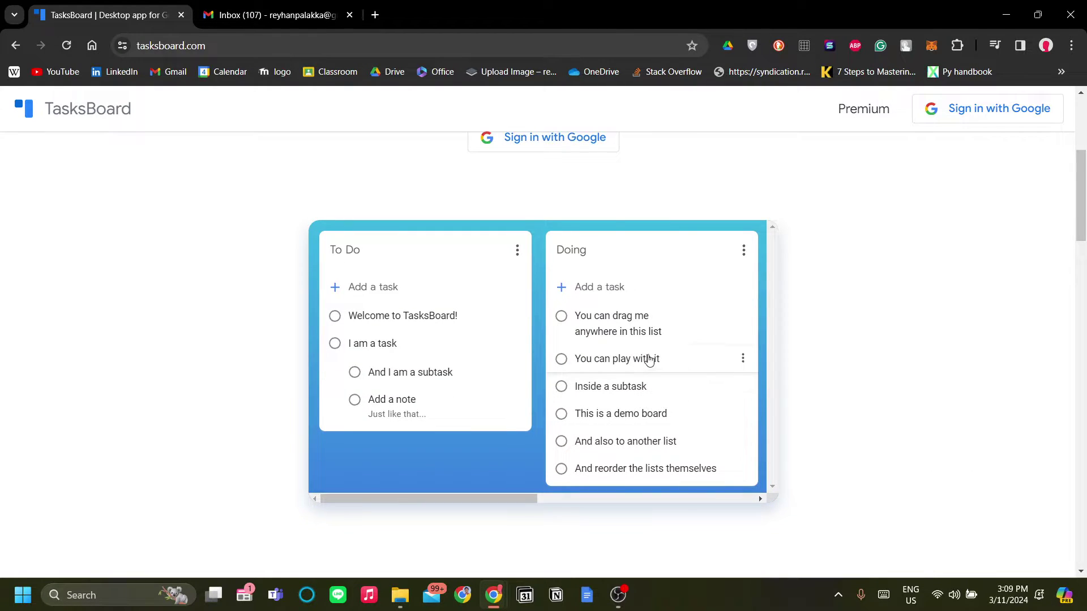
- Sign in to TasksBoard with the Google account and allow the requested access
scroll(651, 368, "down", 5)
scroll(650, 378, "up", 6)
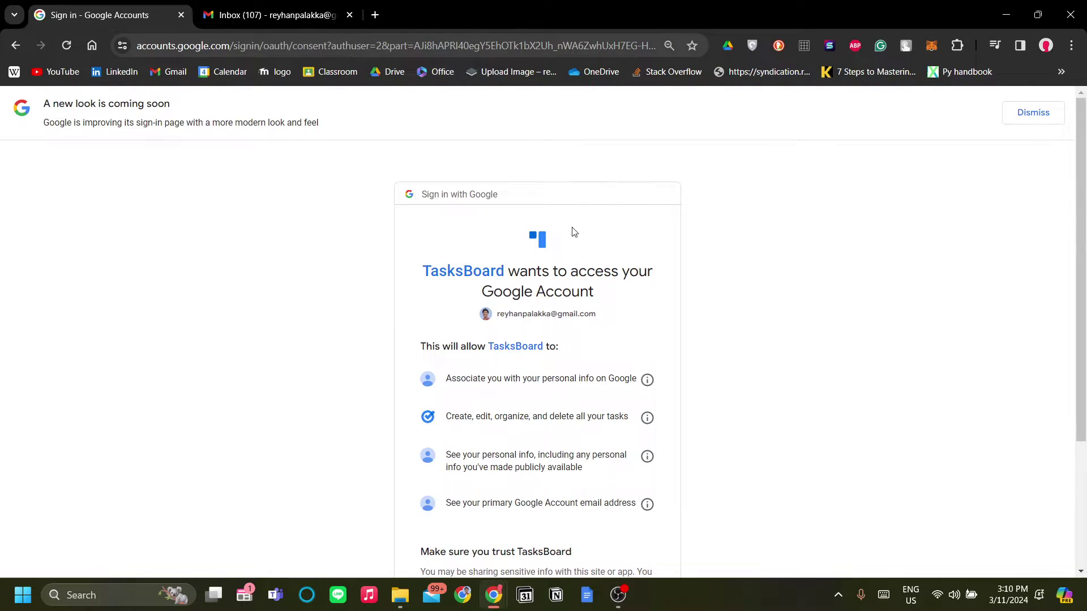
scroll(582, 409, "down", 2)
left_click(621, 486)
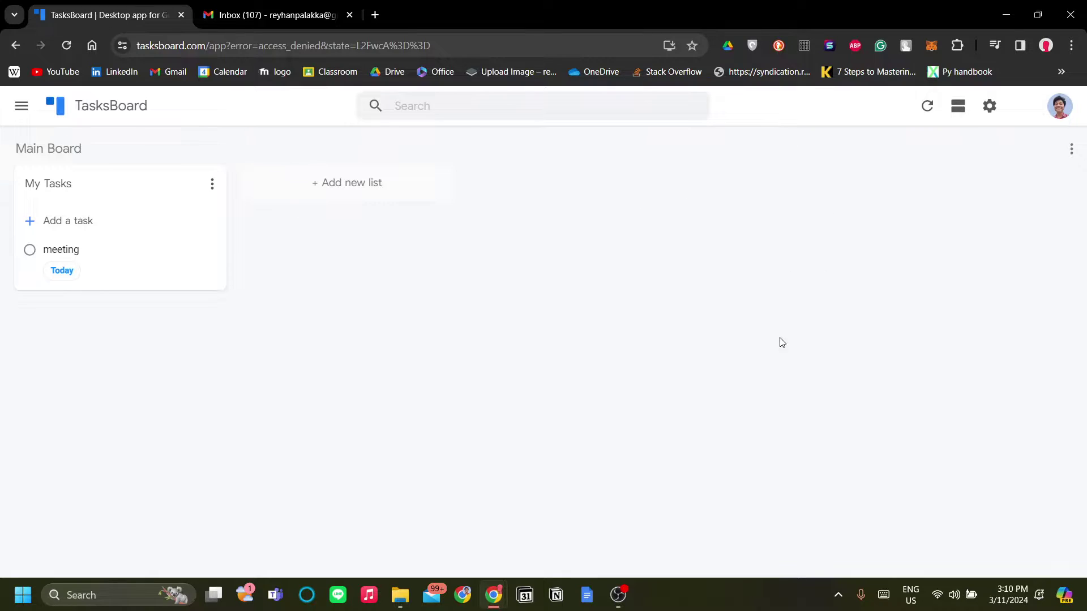
- Compare the meeting task in Gmail's task list with the one on the TasksBoard main board
left_click(241, 8)
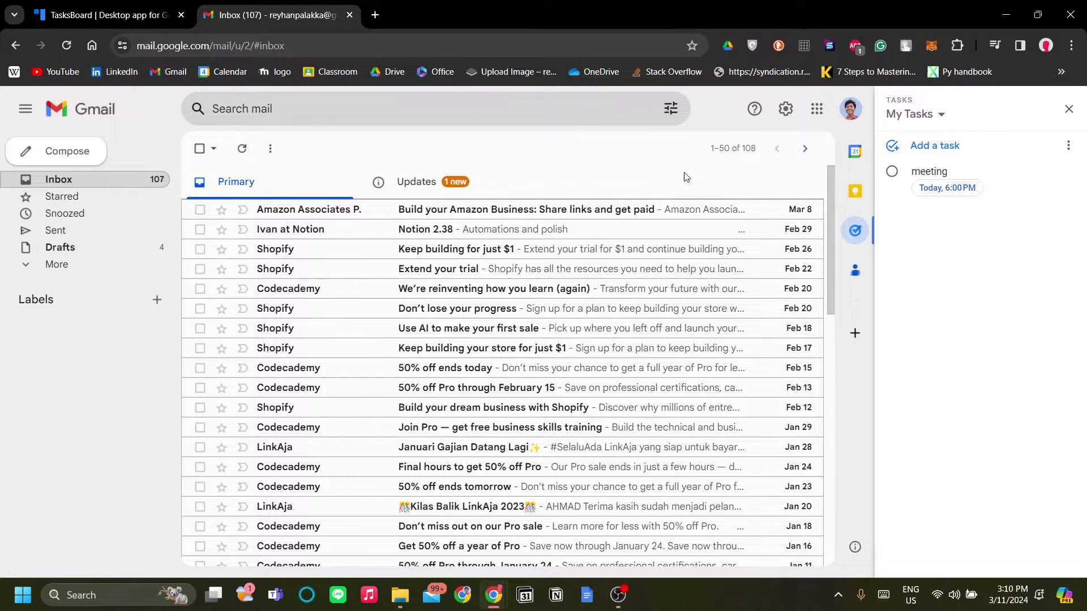
left_click(78, 4)
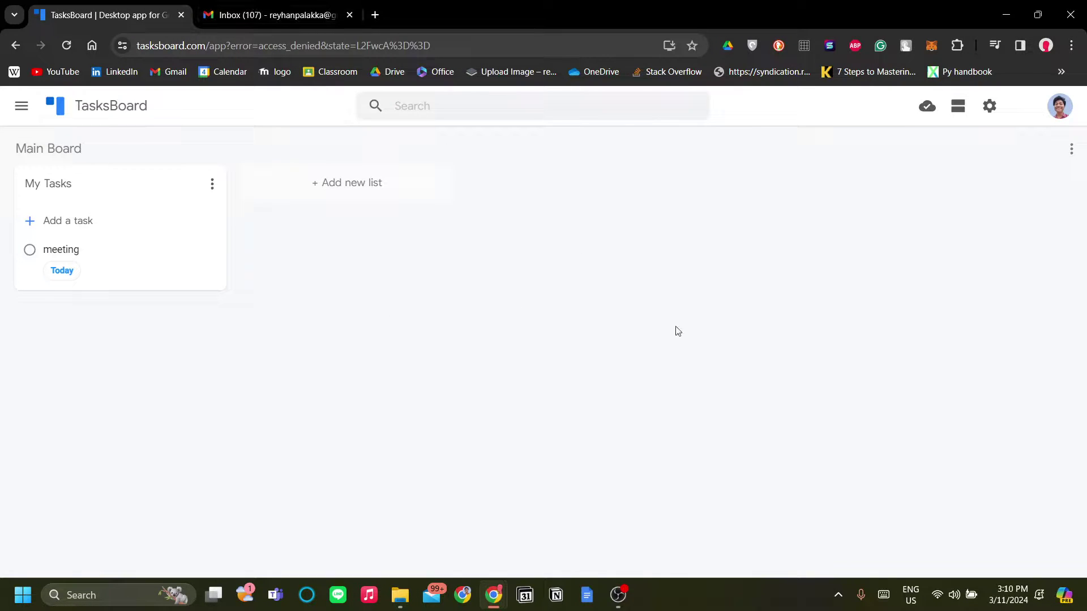
- Close the task list in Gmail and return to the TasksBoard main board
left_click(283, 5)
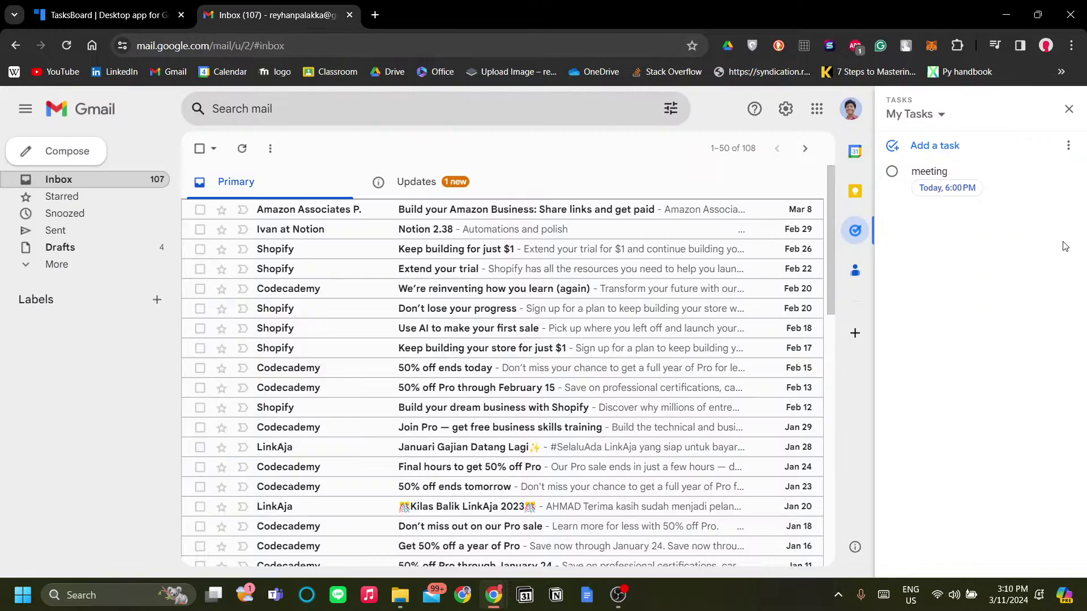
left_click(1068, 110)
key("ctrl+shift+Tab")
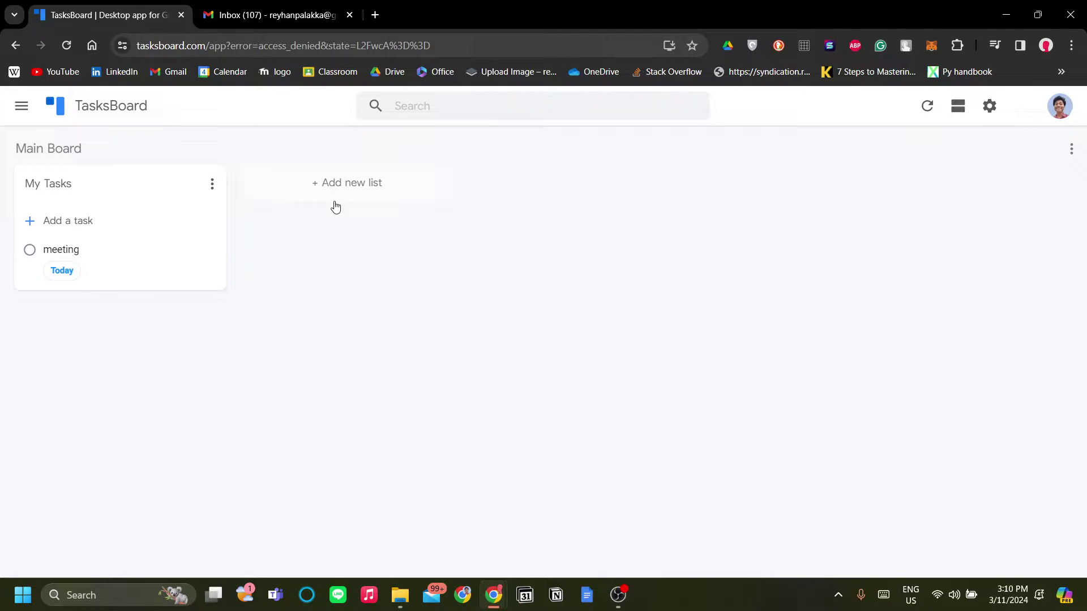
- Add two new lists named "Capture" and "Not Started" to the main board
left_click(413, 196)
type("Capture")
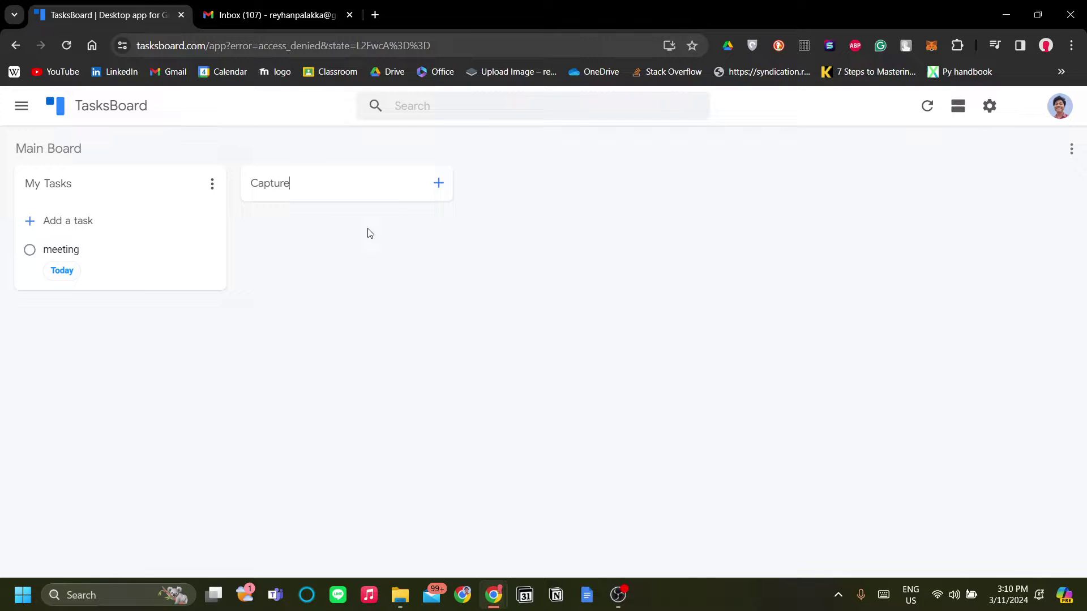
key("Return")
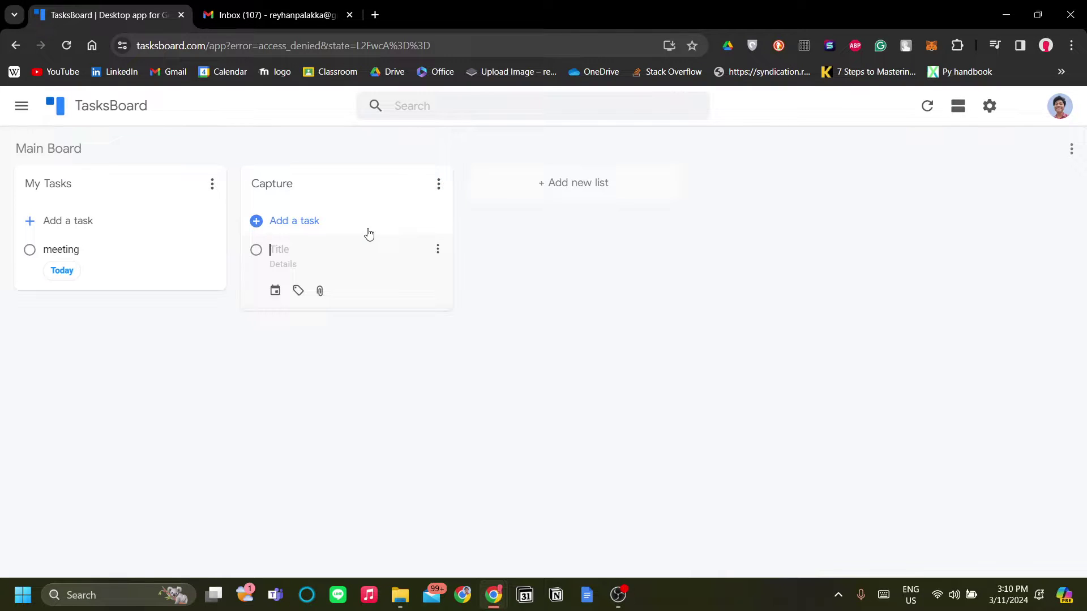
left_click(573, 182)
type("Not Started")
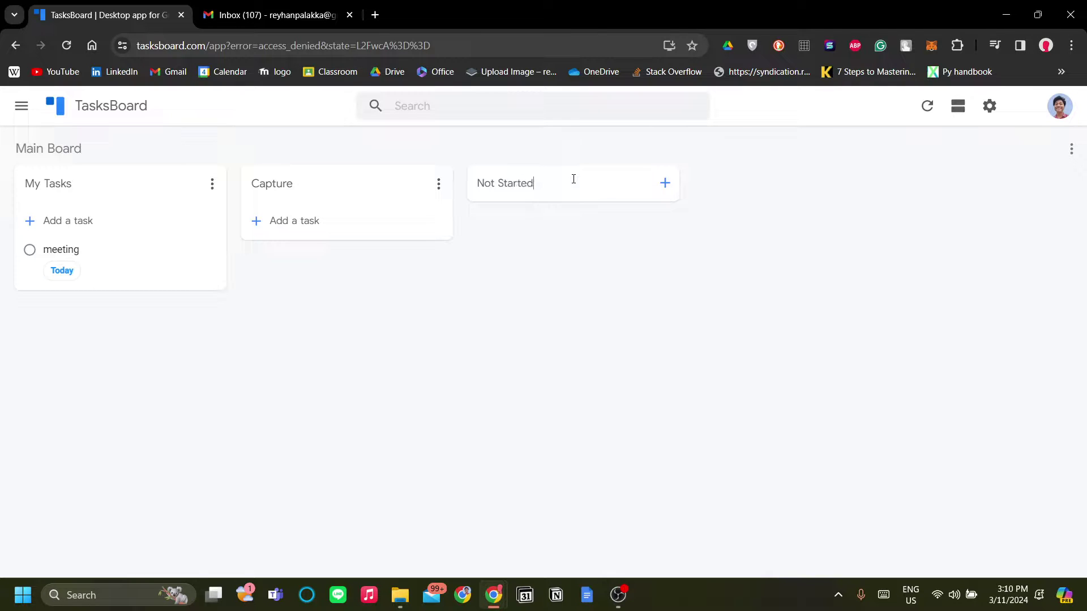
key("Return")
- Add two more lists named "In Progress" and "Done" after the Not Started list
left_click(757, 204)
type("In Progress")
key("Return")
left_click(959, 200)
type("Done")
key("Return")
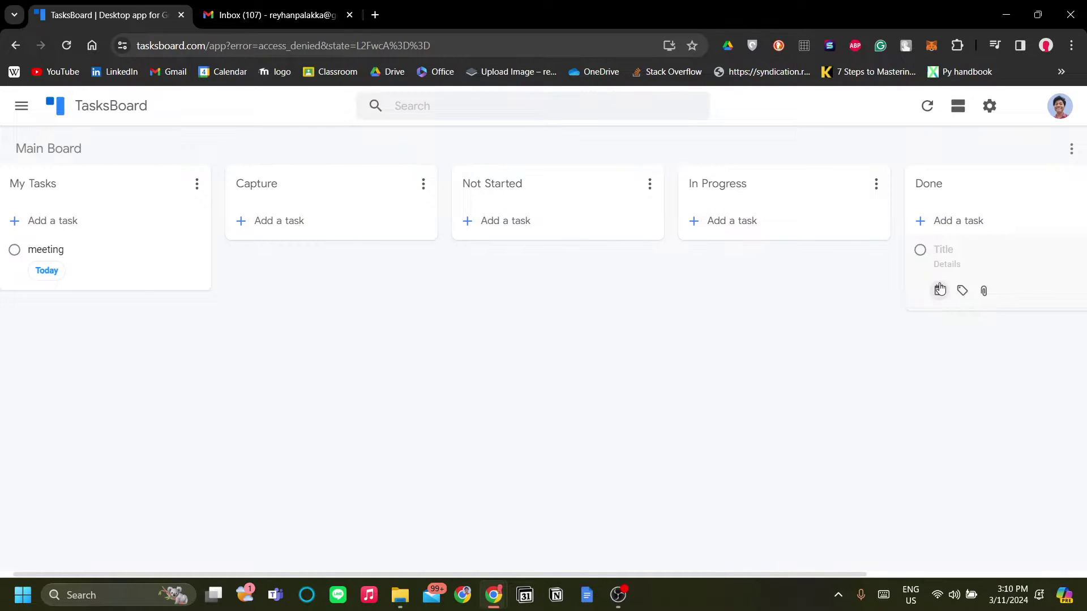
- Add a list named "Backlog" at the end of the main board
key("super")
type("cygwin64 Terminal")
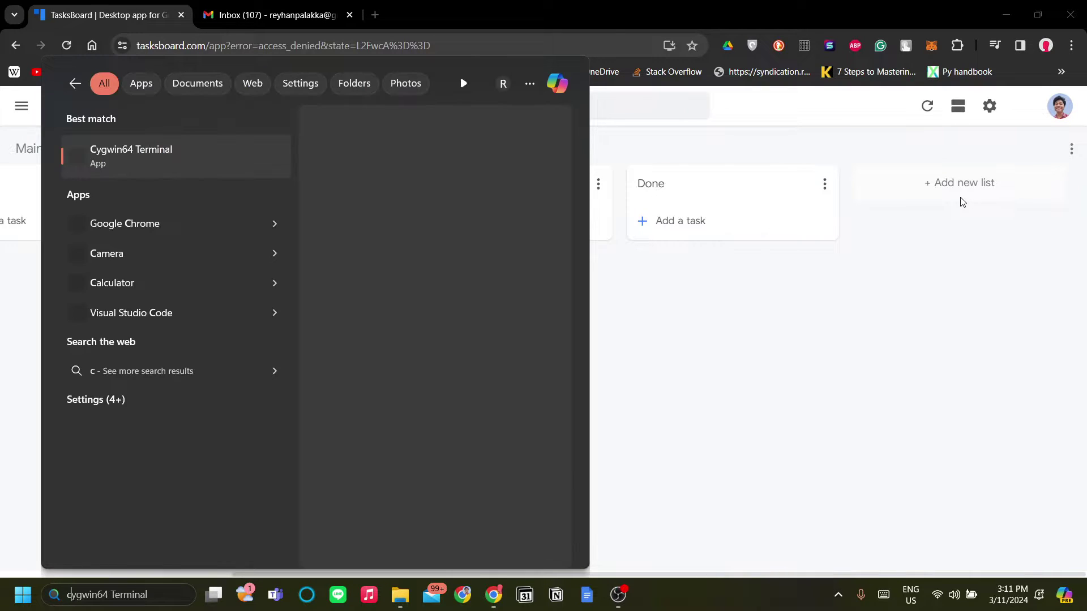
left_click(899, 238)
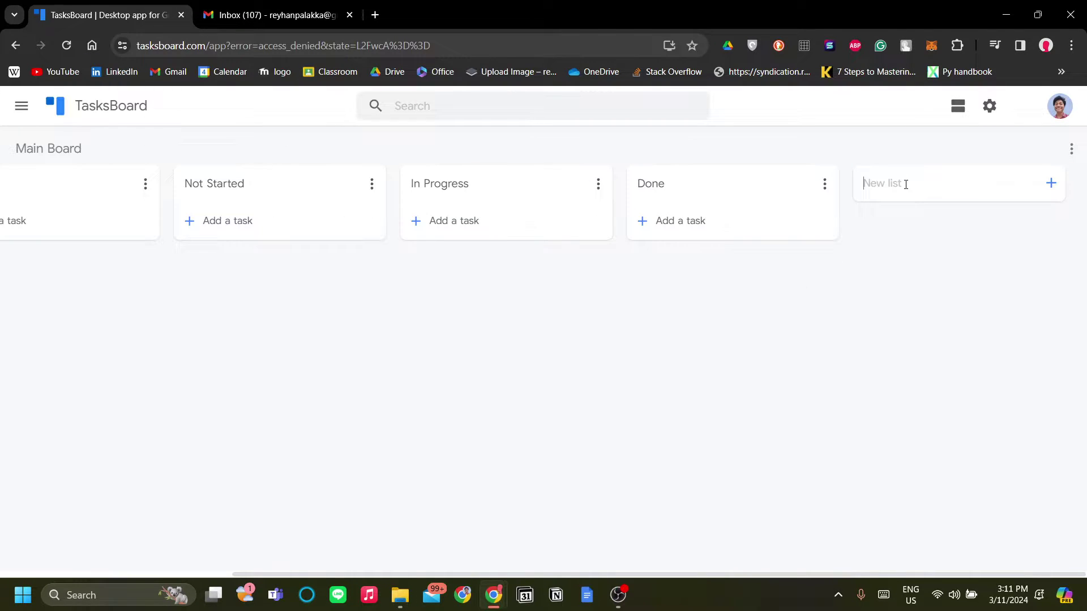
type("Backlog")
key("Return")
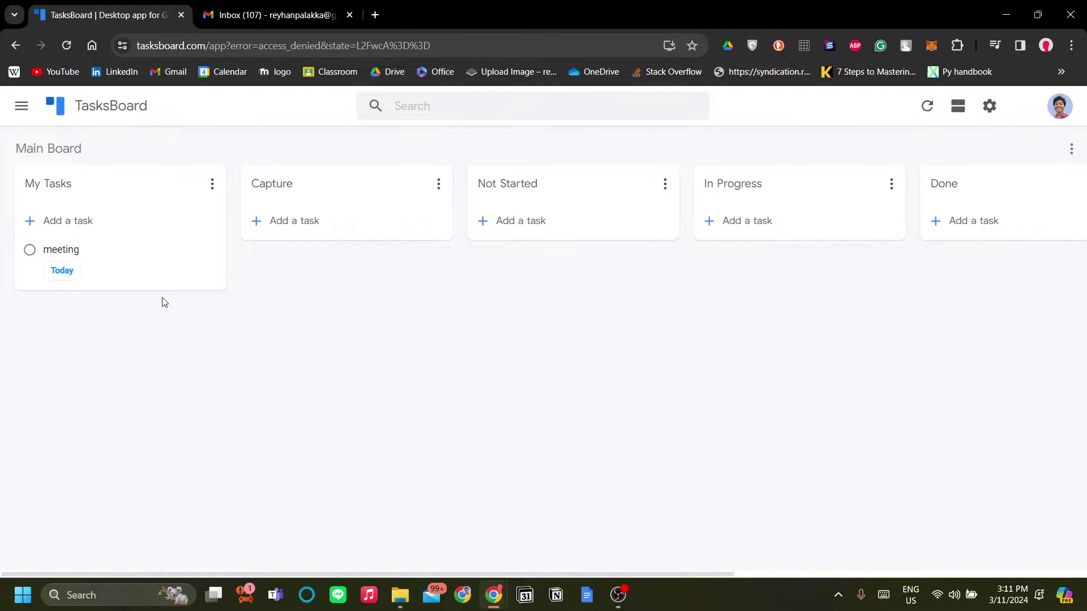
- Switch to Gmail and check which task lists are available in its Tasks list selector
key("ctrl+Tab")
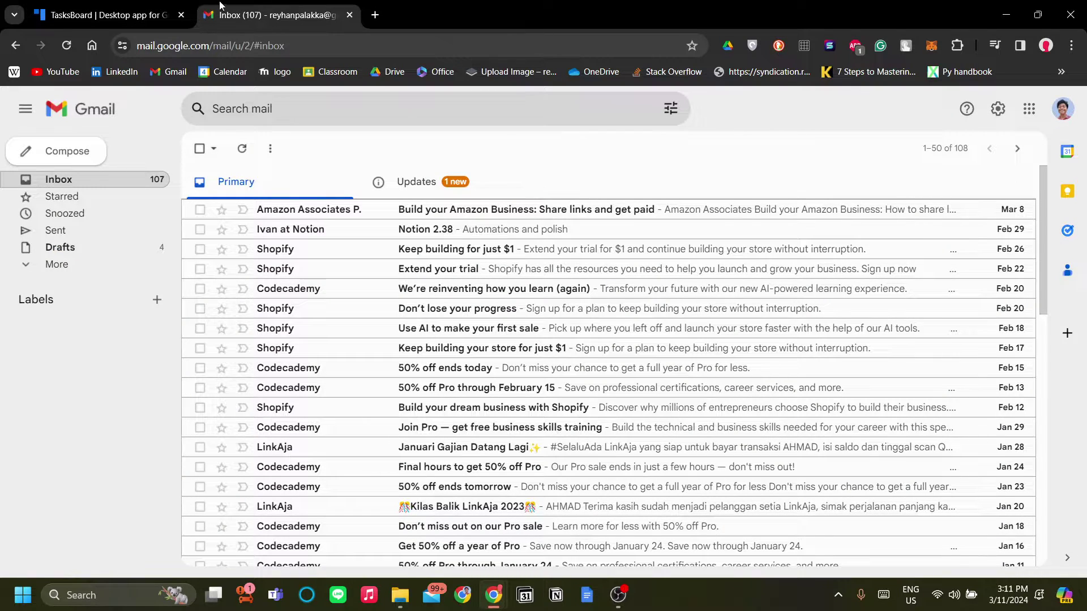
left_click(88, 6)
key("ctrl+Tab")
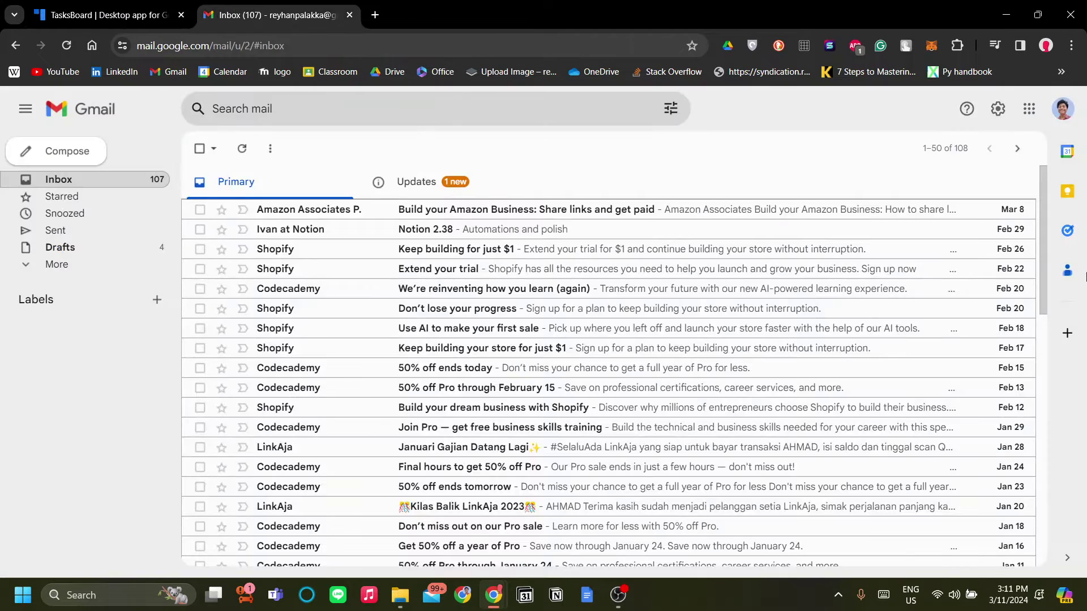
left_click(1068, 231)
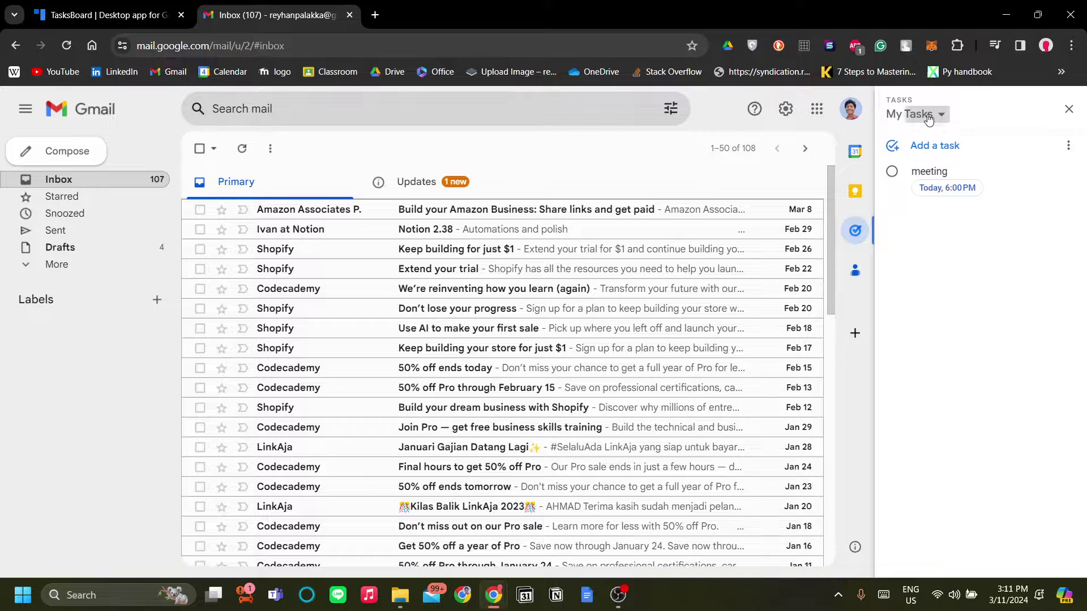
left_click(917, 113)
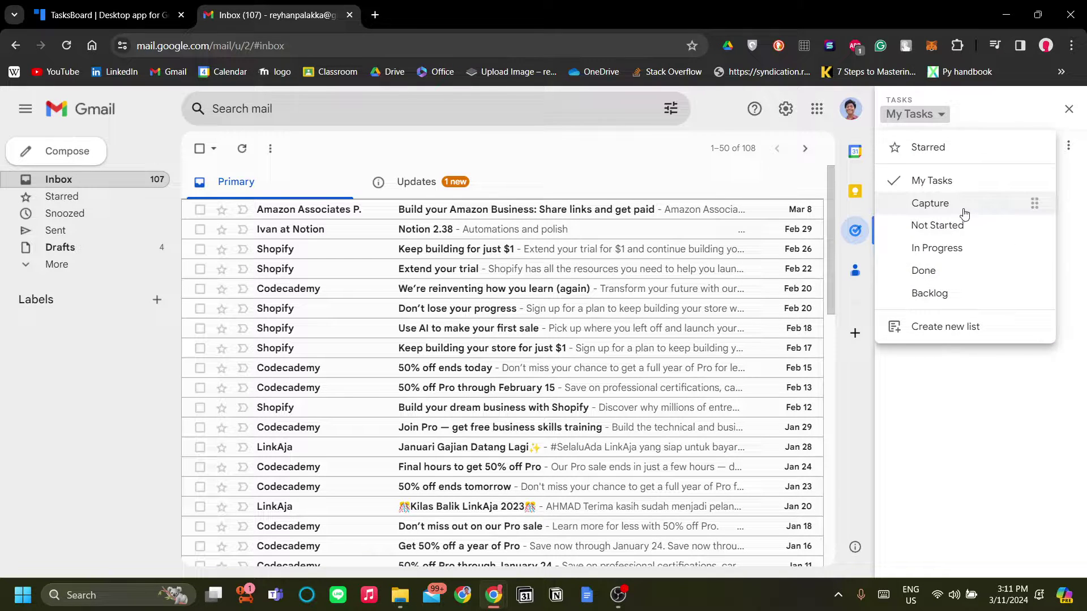
left_click(927, 118)
left_click(929, 117)
left_click(954, 425)
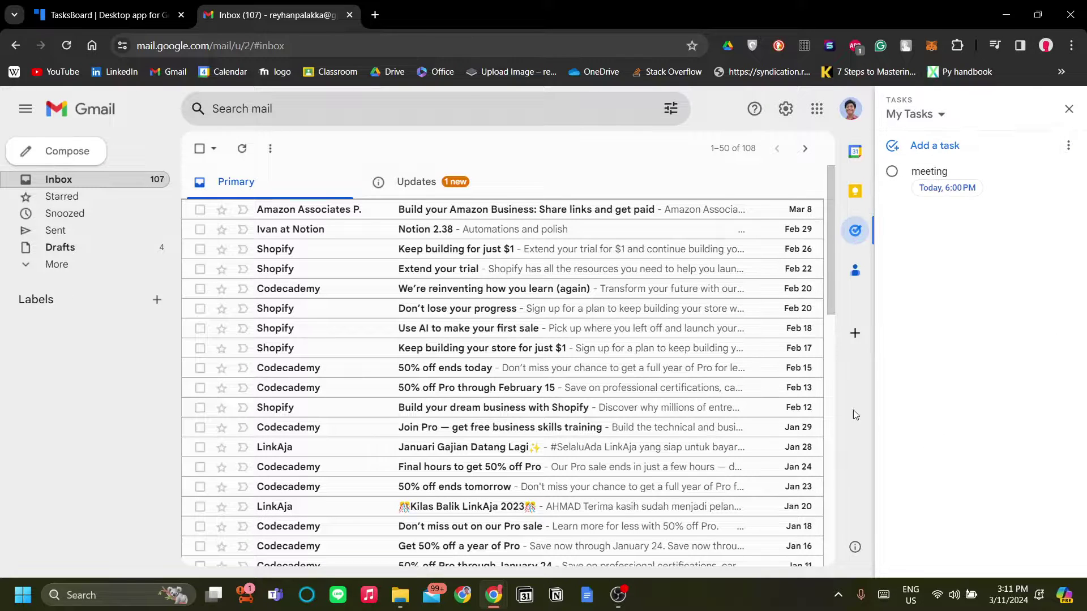
left_click(1069, 109)
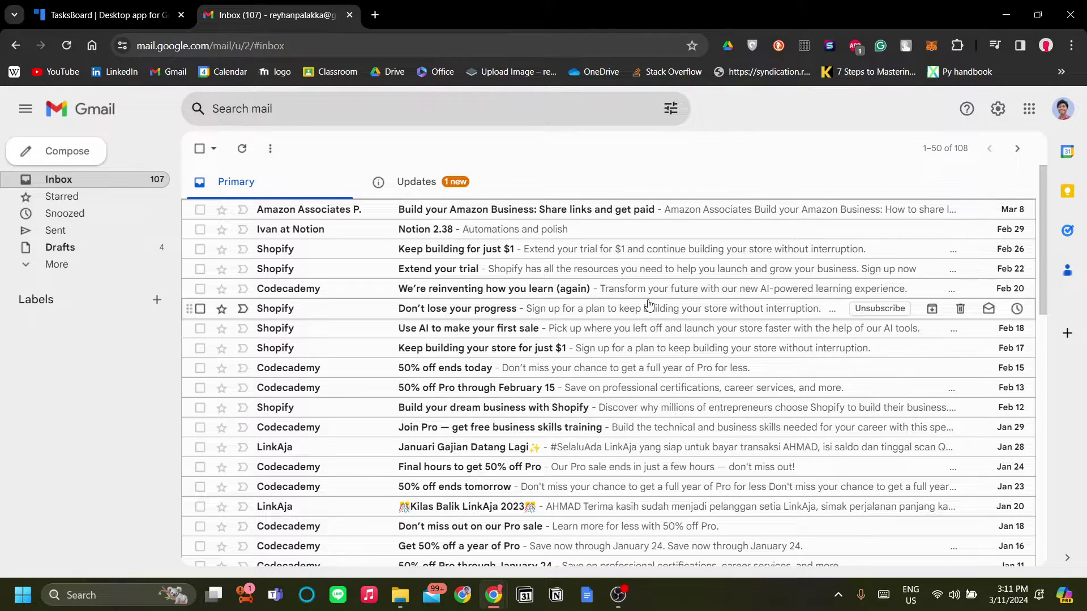
- Browse the inbox categories and view the "Build your Amazon Business: Share links and get paid" email before returning to the inbox
left_click(382, 182)
left_click(276, 184)
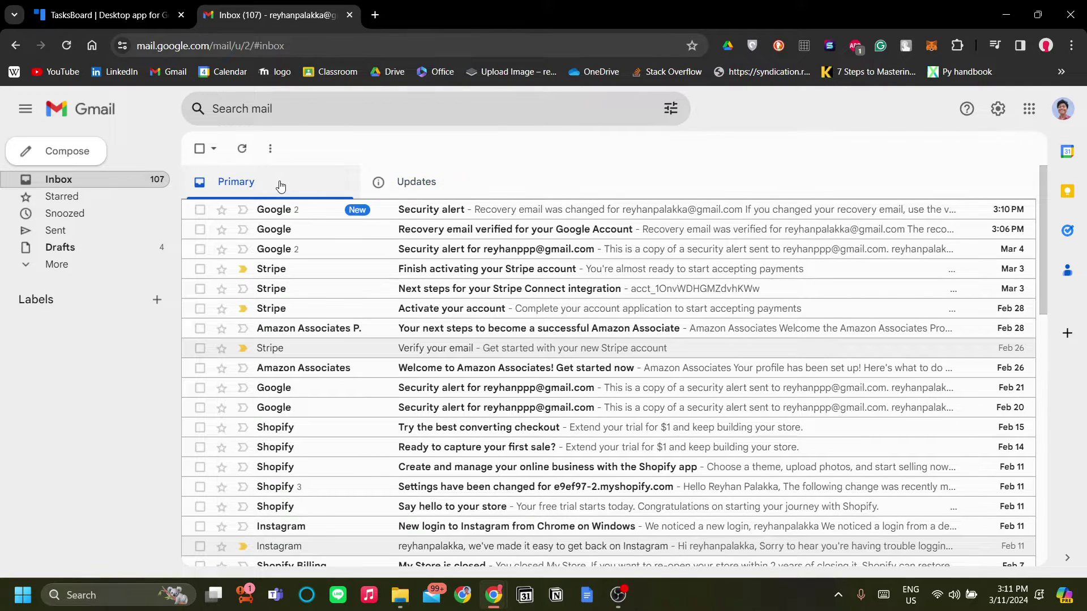
scroll(348, 317, "down", 2)
scroll(317, 260, "up", 2)
left_click(478, 210)
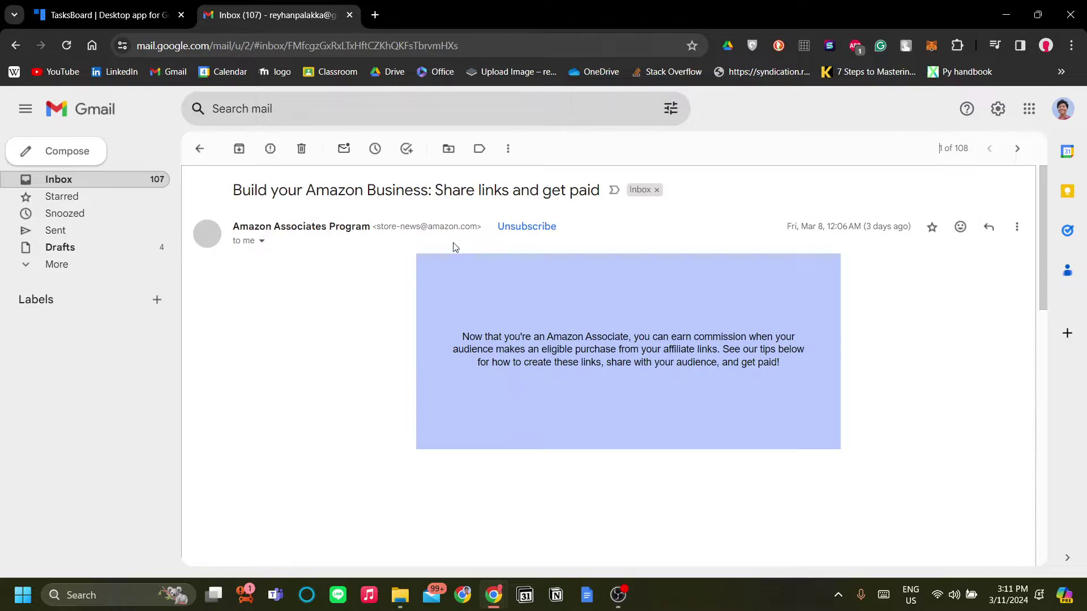
scroll(637, 301, "down", 5)
scroll(509, 334, "up", 5)
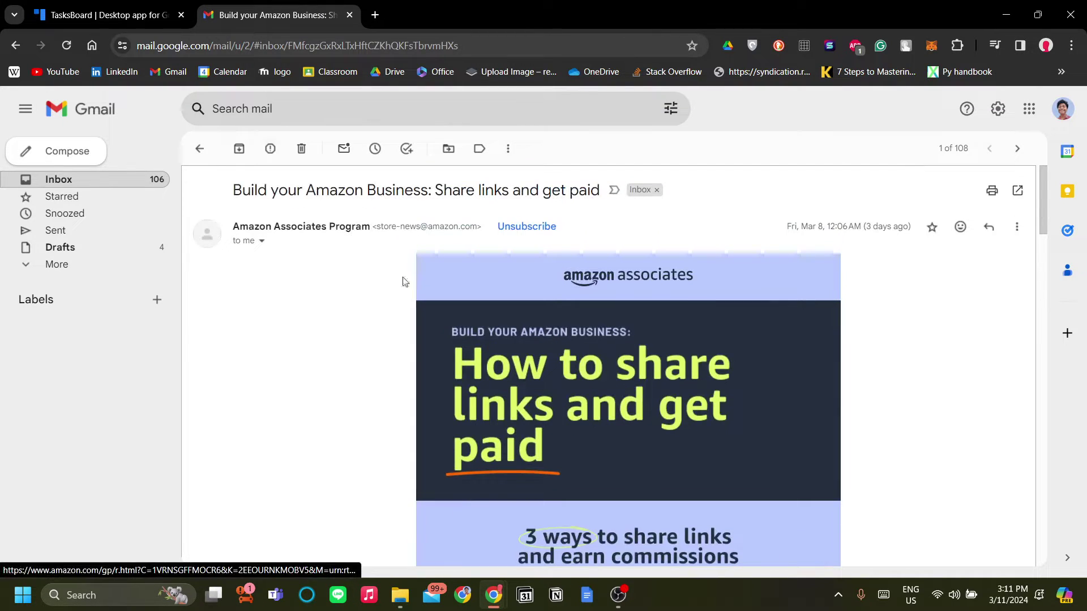
left_click(199, 148)
- Show the Capture list in Gmail's Tasks and add the task "walk your dog" to it
left_click(1069, 226)
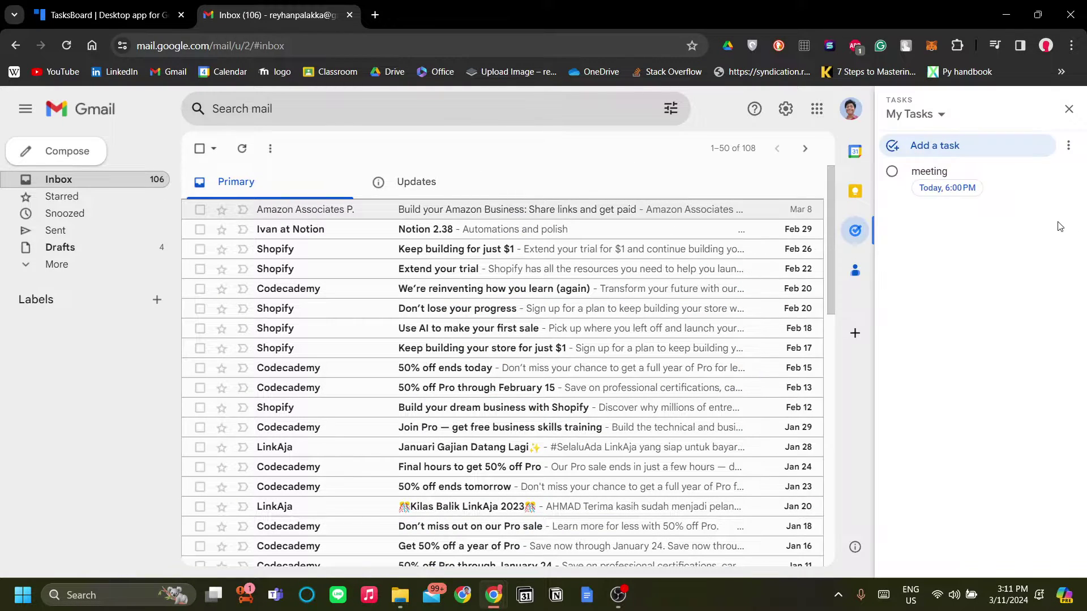
left_click(914, 113)
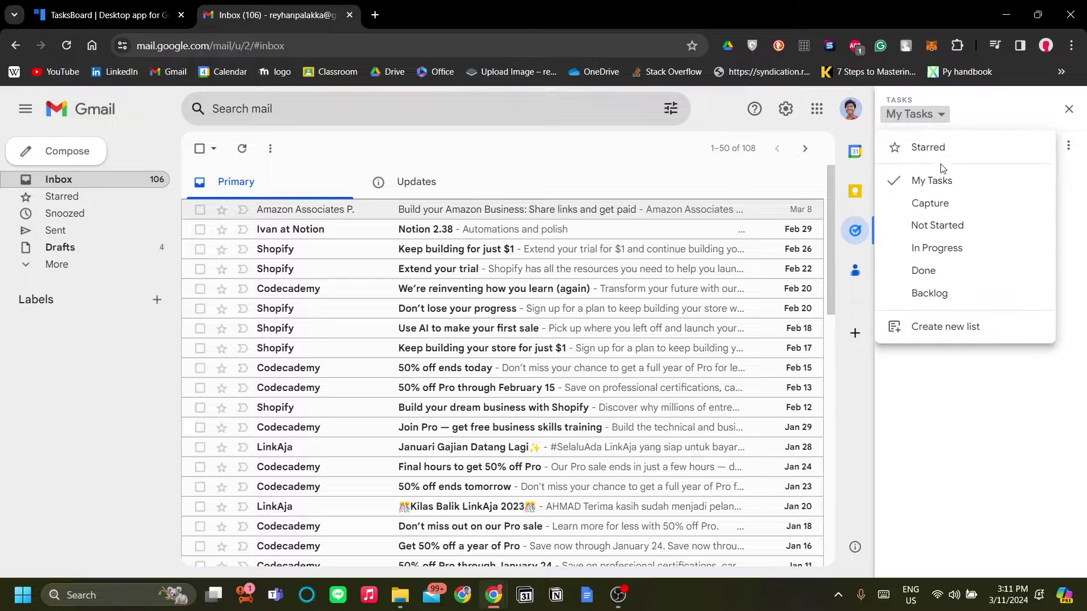
left_click(942, 207)
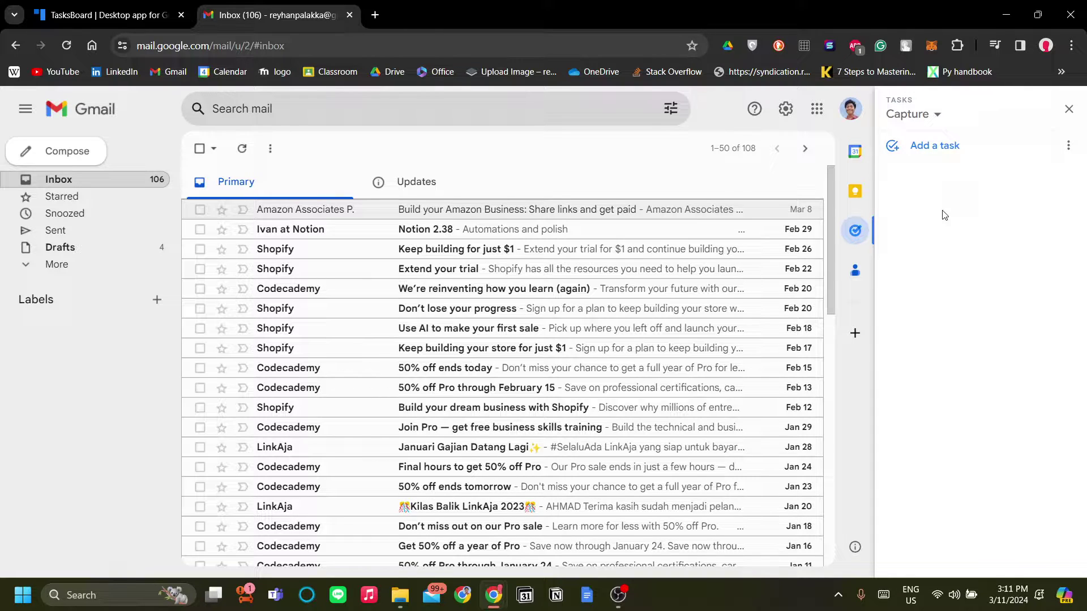
left_click(938, 147)
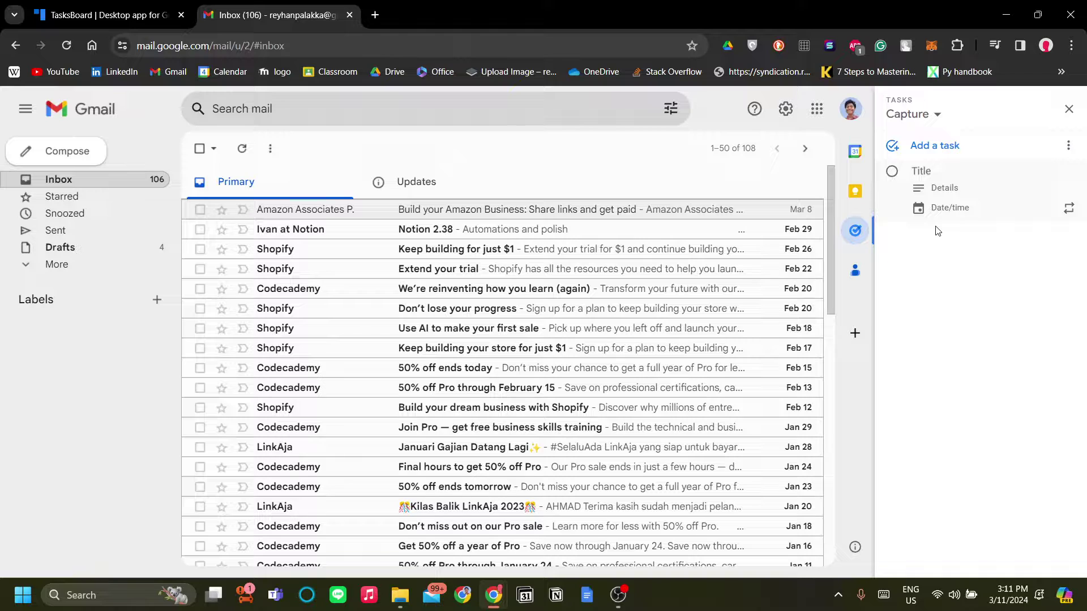
type("walk your dog")
key("Return")
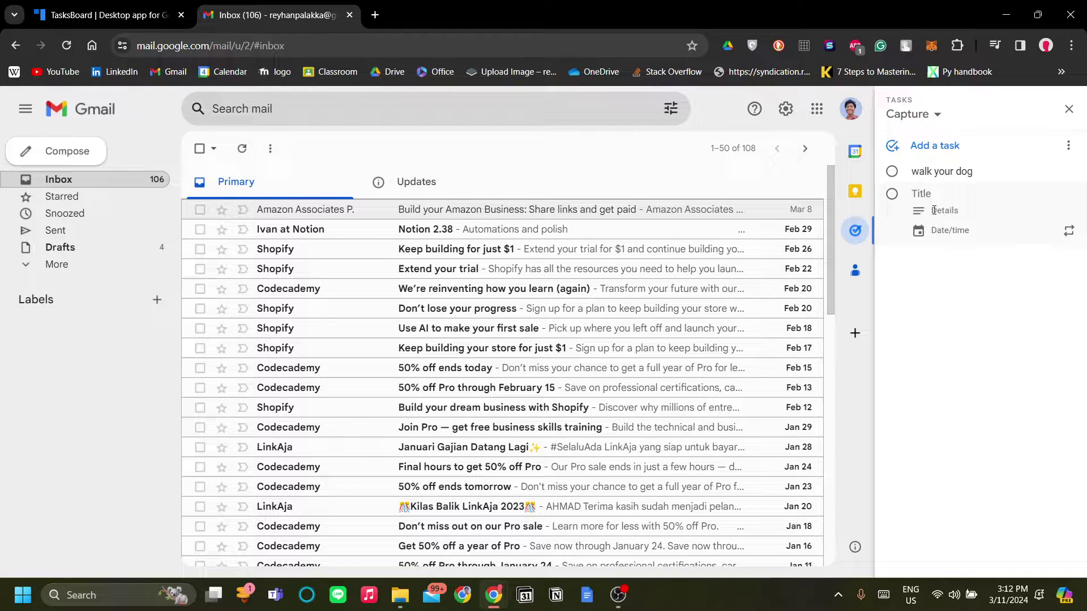
- Add the tasks "follow up on that project" and "finish that video" to the Capture list
type("follow up on that pro")
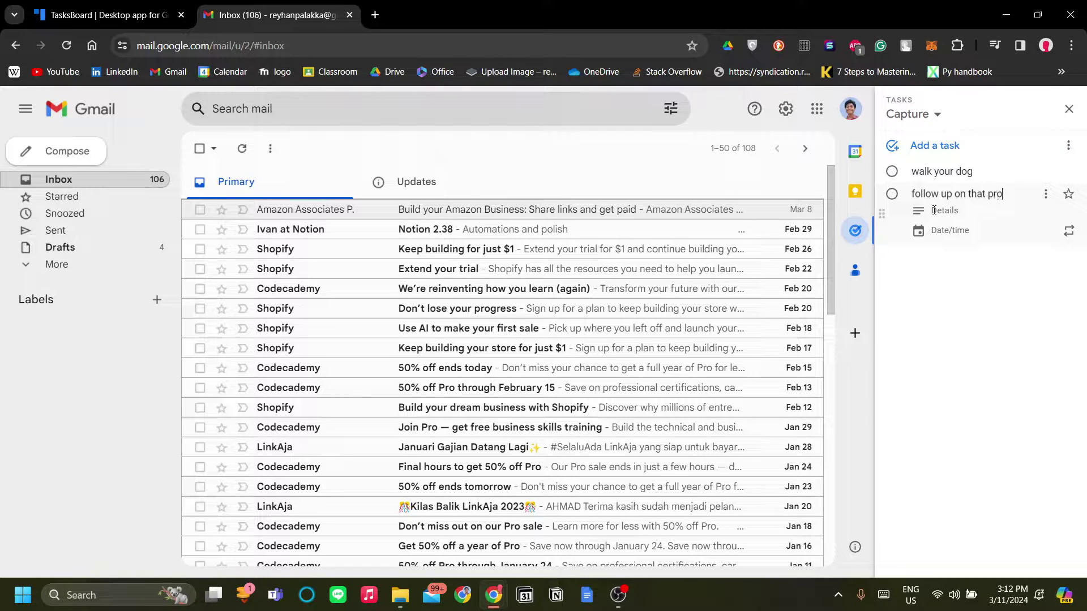
type("ject")
key("Return")
type("finish that video")
key("Return")
- Add the tasks "Do that task" and "Write that letter" to the Capture list and close Tasks
type("Do that")
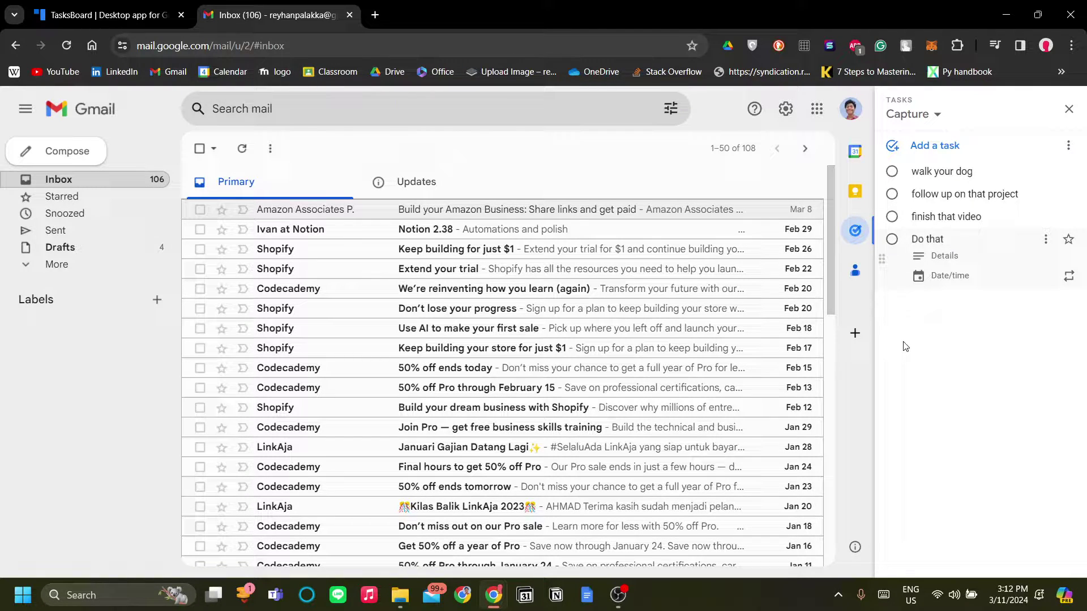
type(" task")
key("Return")
type("Write that letter")
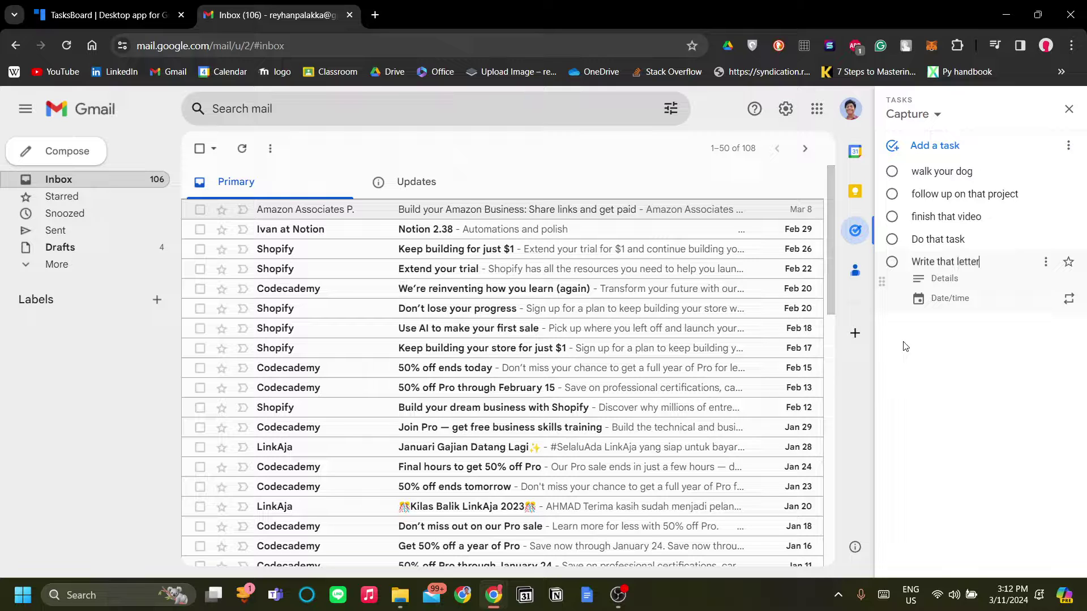
key("Return")
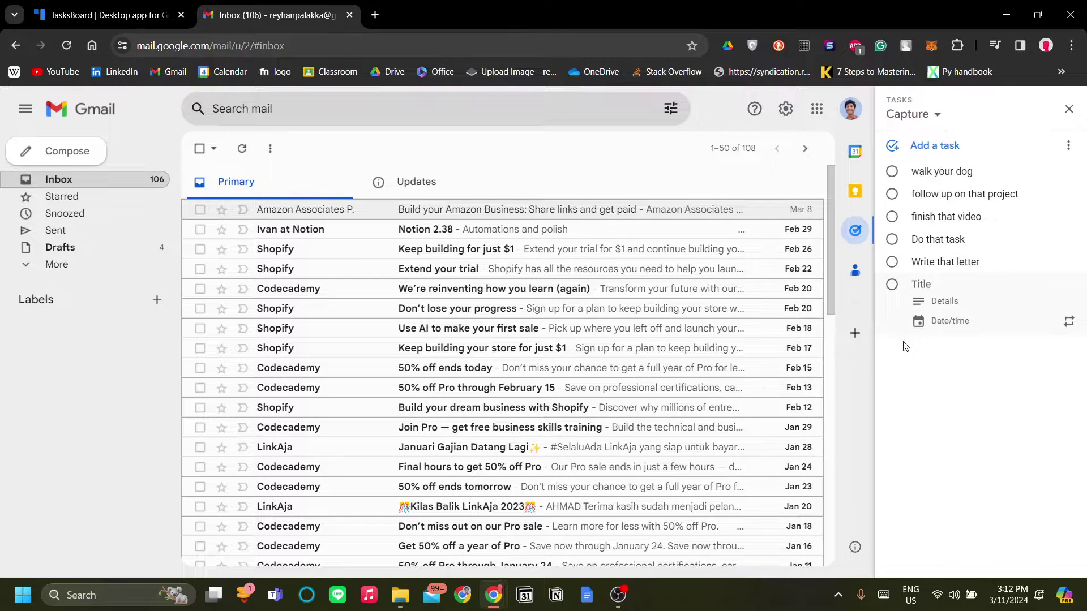
left_click(1069, 109)
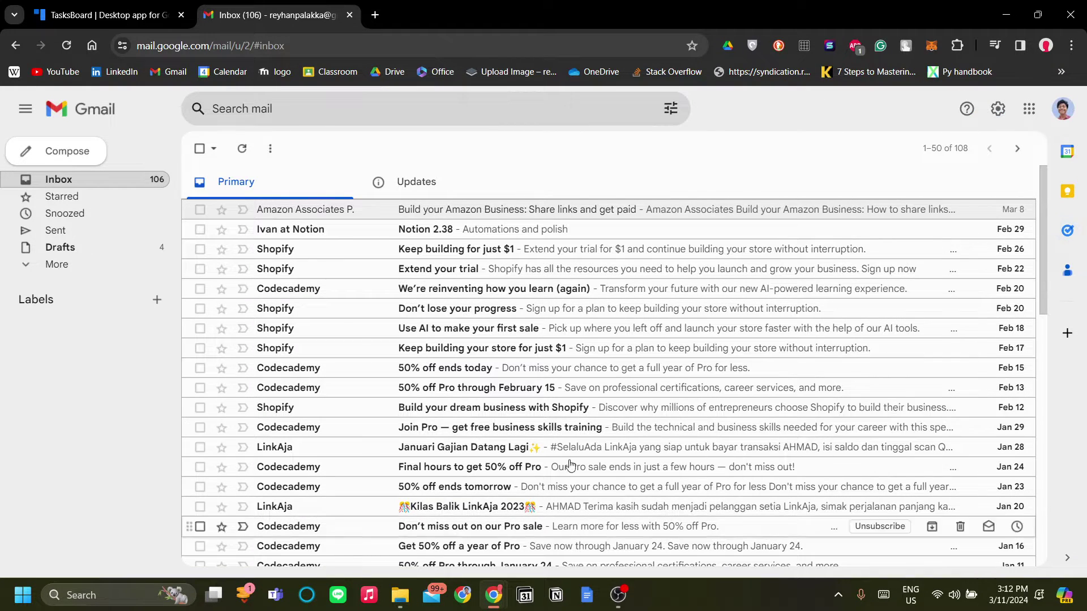
scroll(388, 366, "down", 8)
scroll(389, 366, "down", 3)
scroll(517, 389, "up", 15)
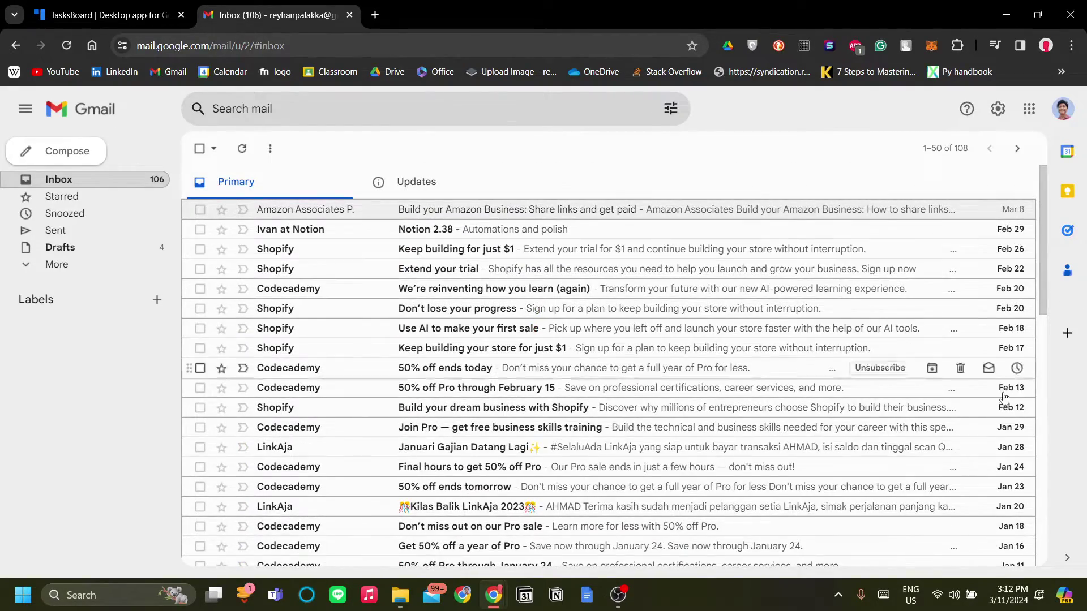
- Reopen the Capture list in Gmail's Tasks and schedule "walk your dog" for March 11, 2024 at 7:00 PM
left_click(1067, 230)
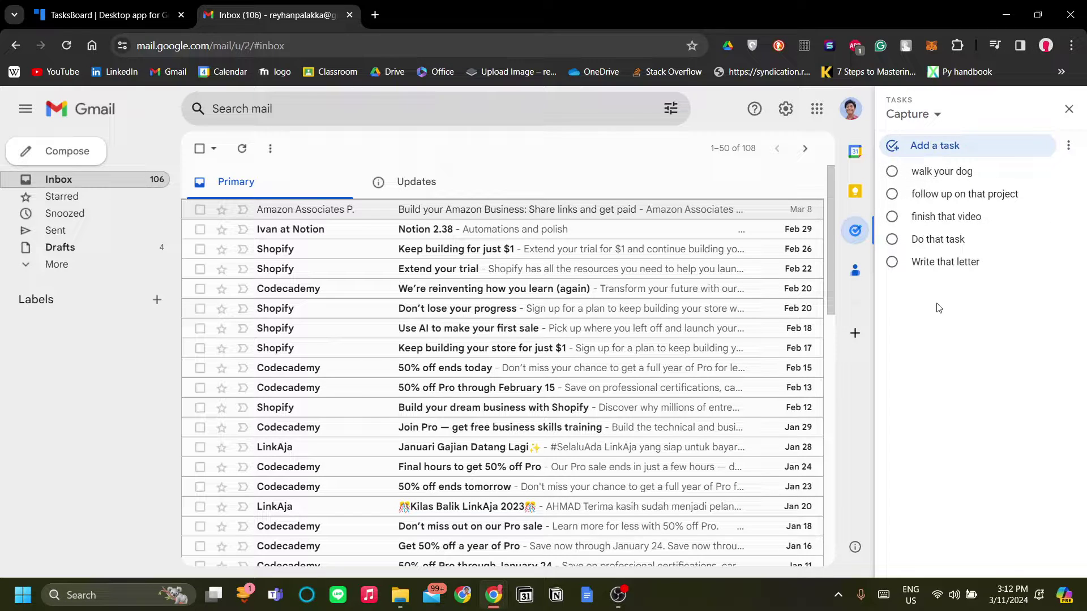
mouse_move(1045, 175)
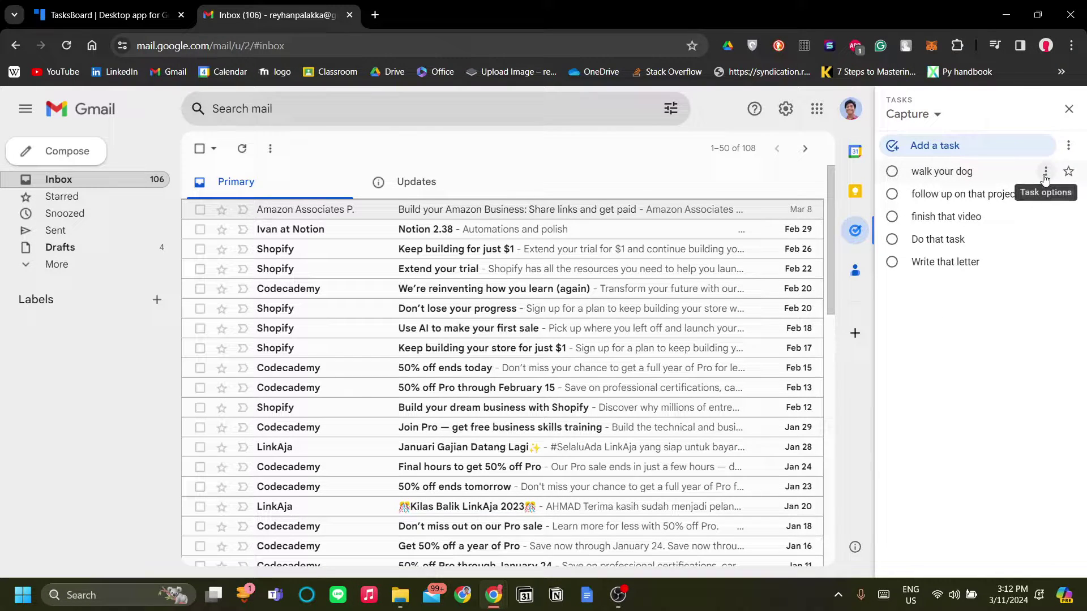
left_click(941, 171)
left_click(935, 207)
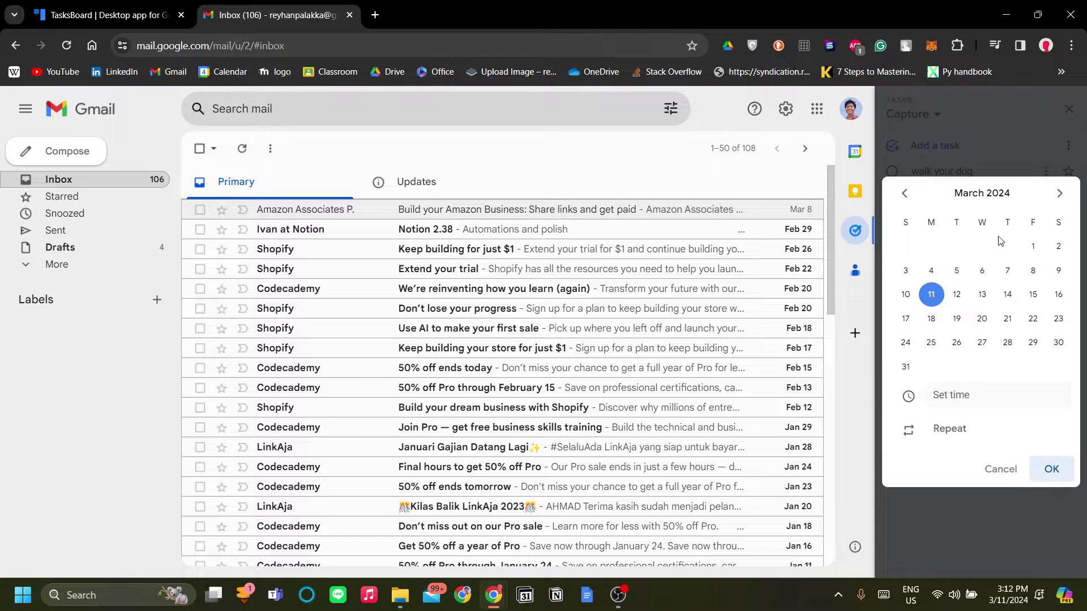
left_click(955, 395)
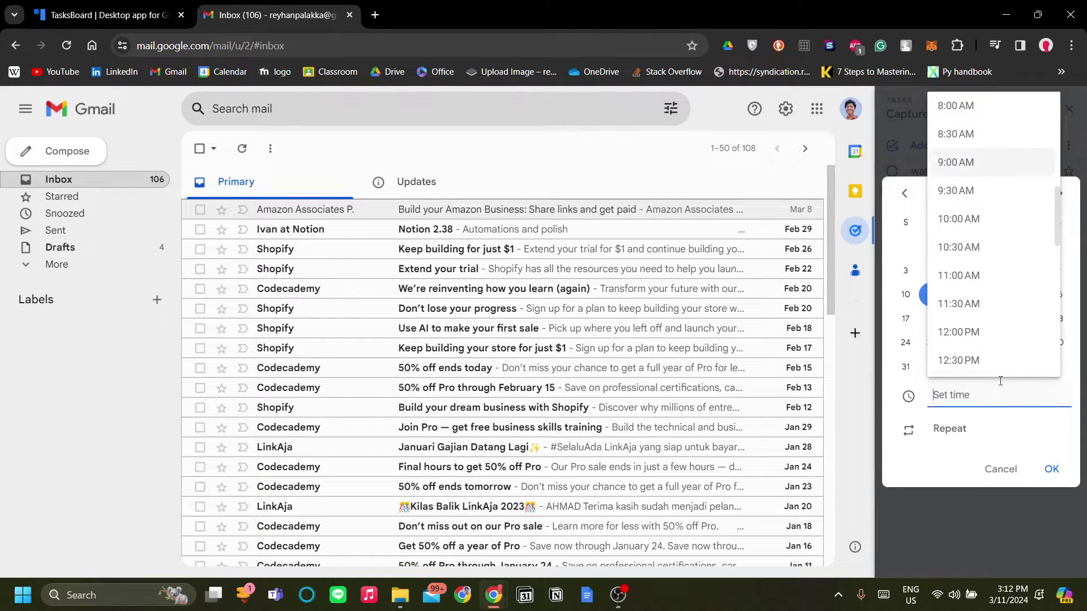
scroll(985, 328, "down", 8)
left_click(955, 304)
left_click(1051, 469)
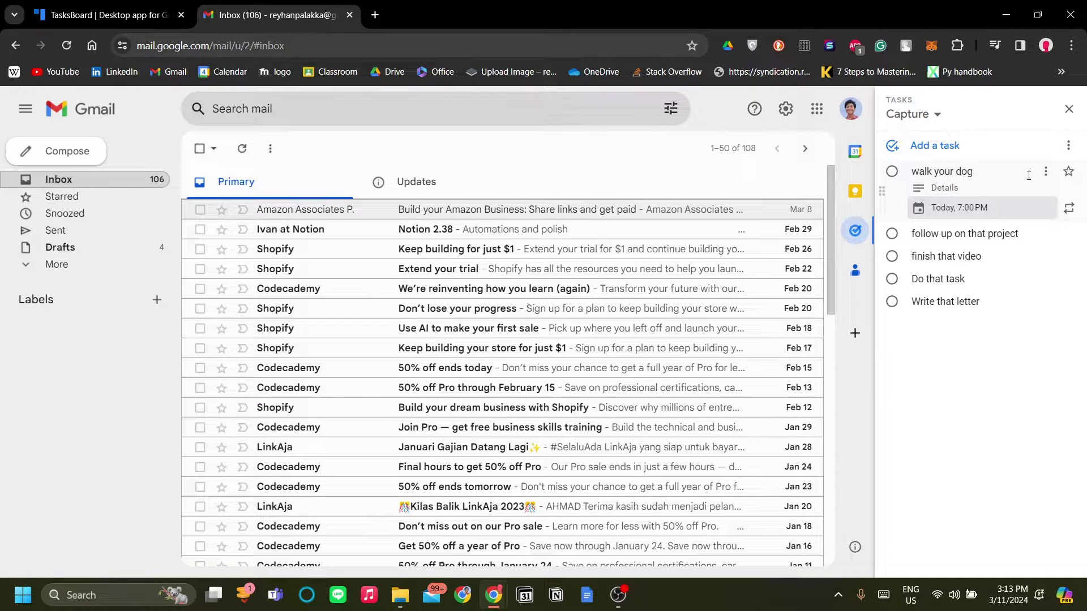
- Move the task "walk your dog" from the Capture list to the Not Started list
left_click(1046, 172)
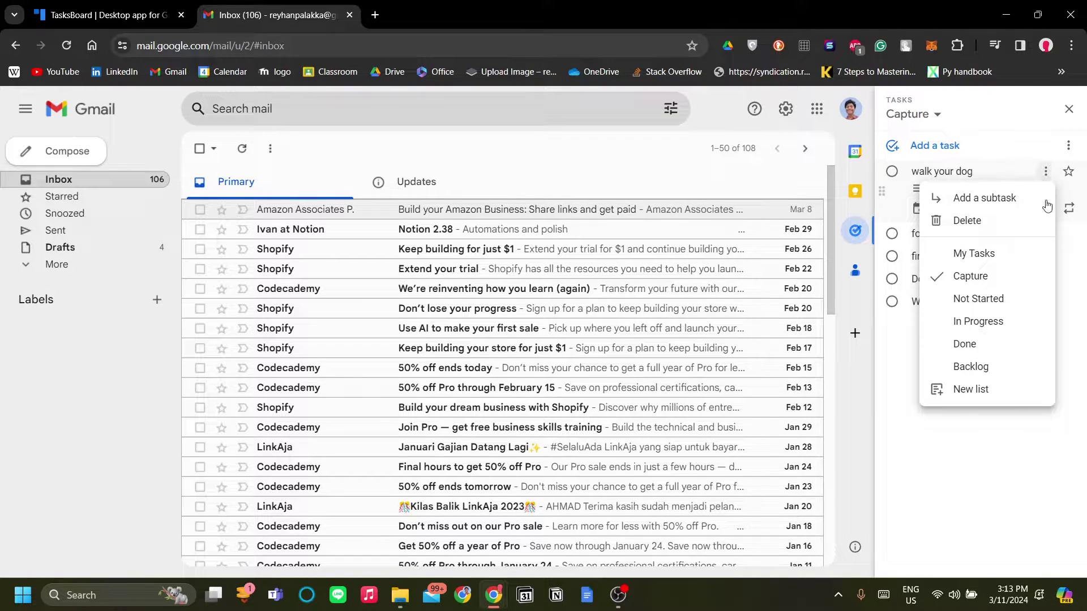
left_click(1020, 302)
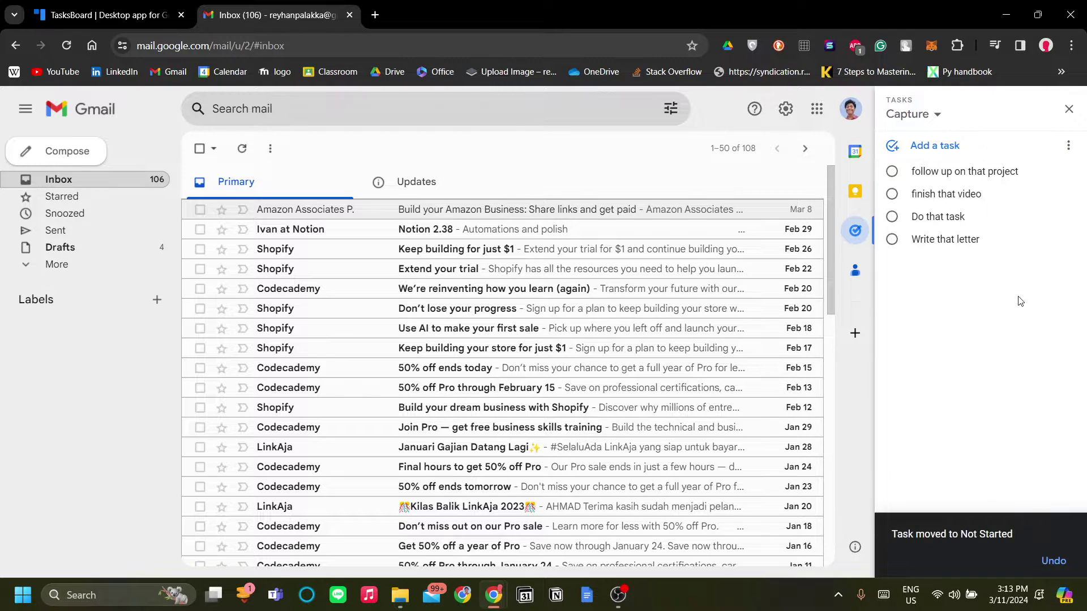
left_click(926, 120)
left_click(970, 363)
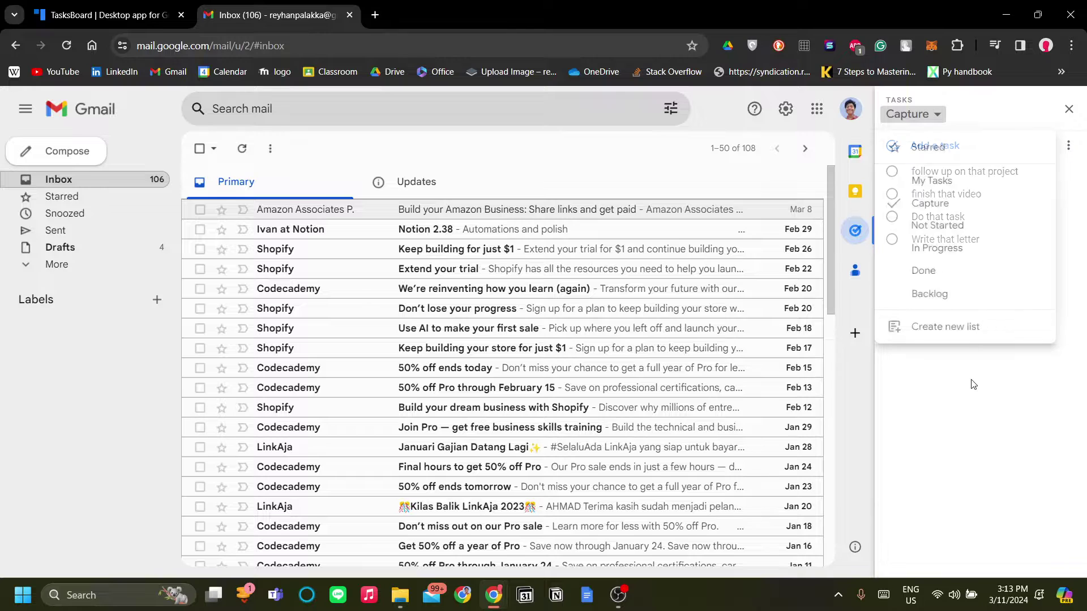
- Switch to TasksBoard and sync the Main Board with the changes made in Gmail's Tasks
left_click(34, 6)
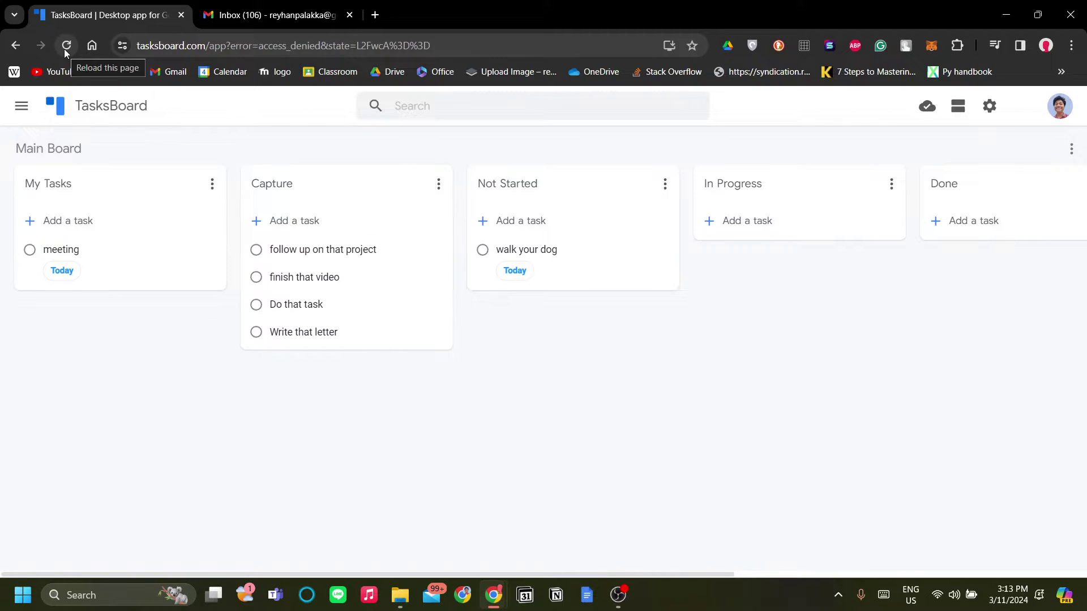
left_click(928, 104)
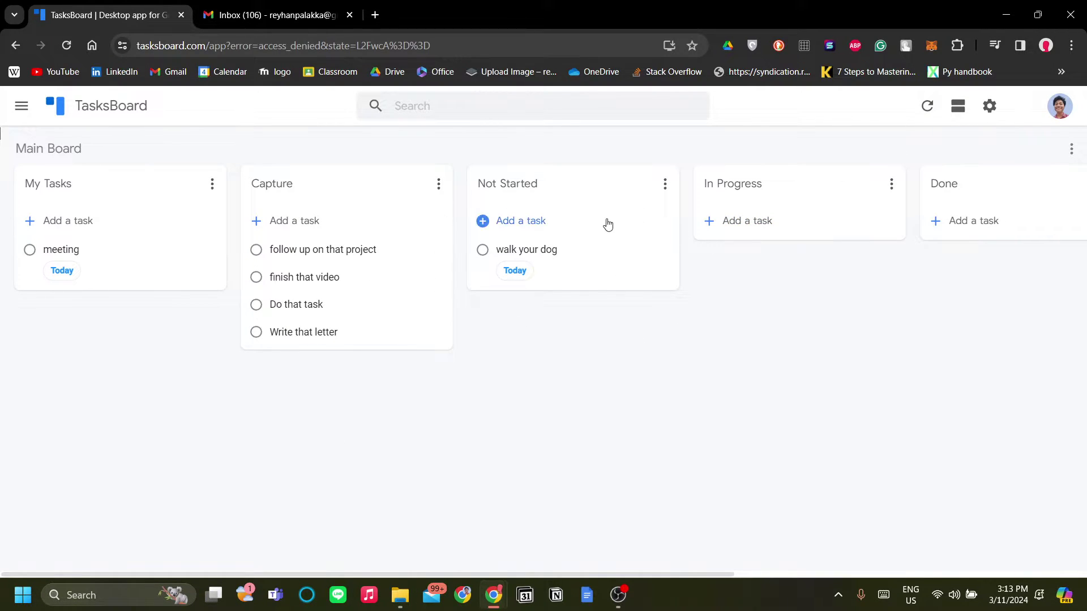
left_click(265, 7)
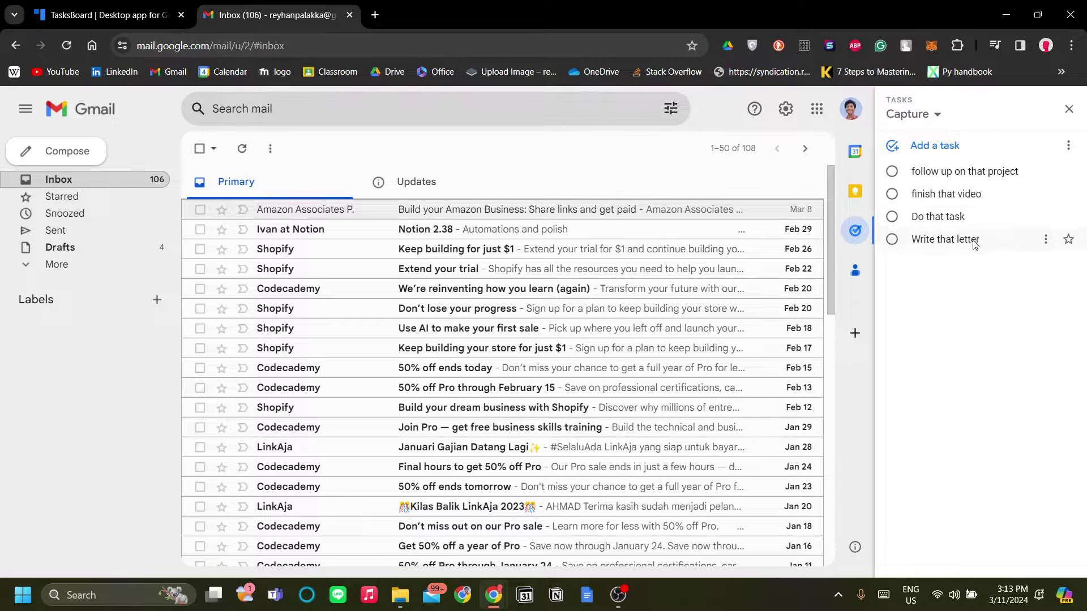
key("ctrl+shift+Tab")
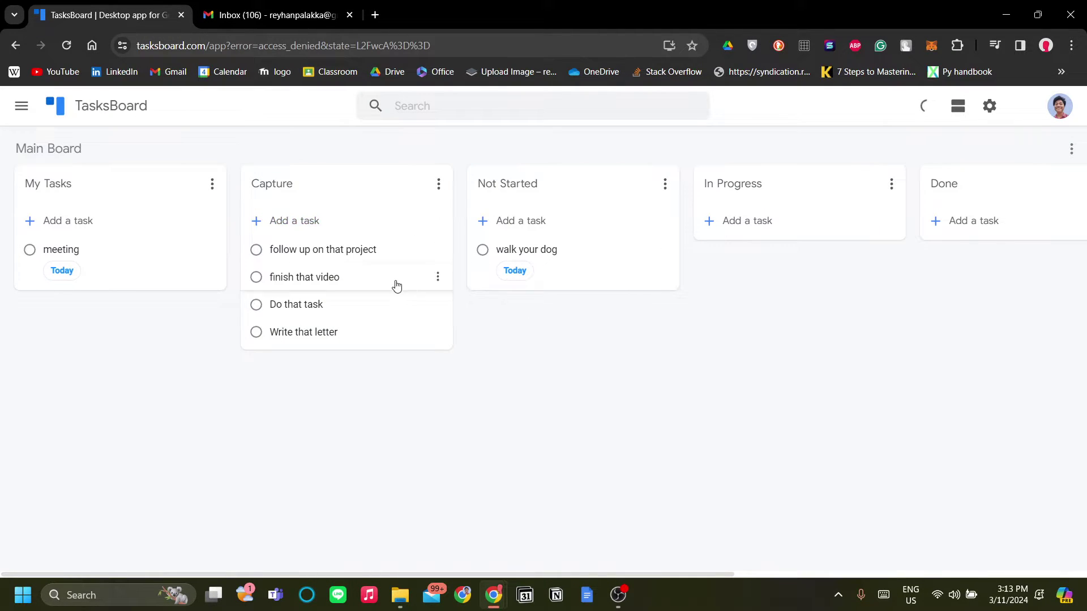
- Move "follow up on that project", "Do that task" and "finish that video" from Capture to In Progress, and "Write that letter" to Done
left_click_drag(395, 260, 747, 216)
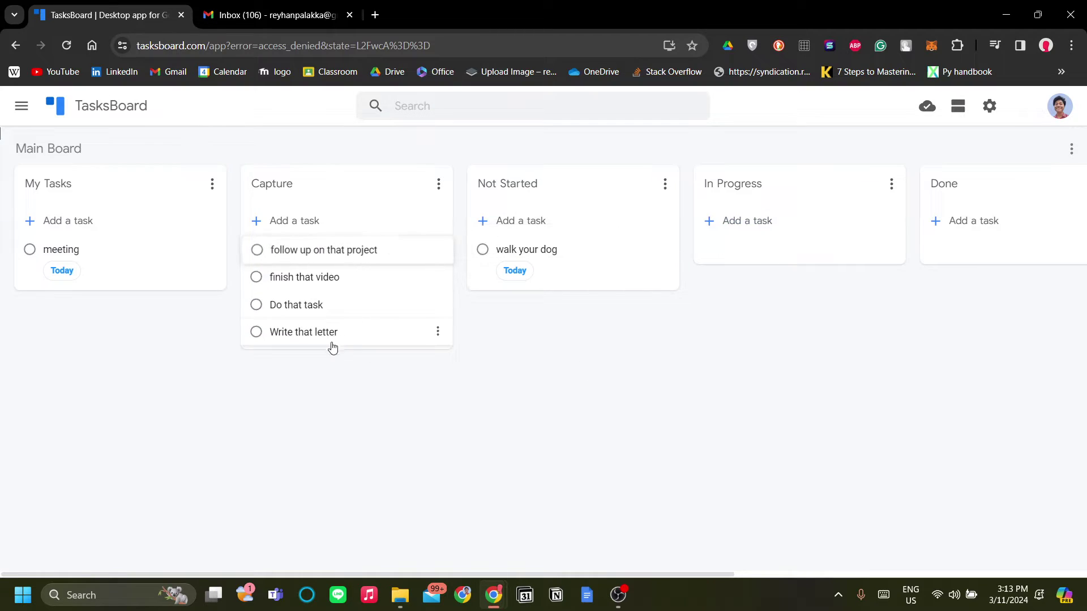
left_click_drag(405, 256, 759, 230)
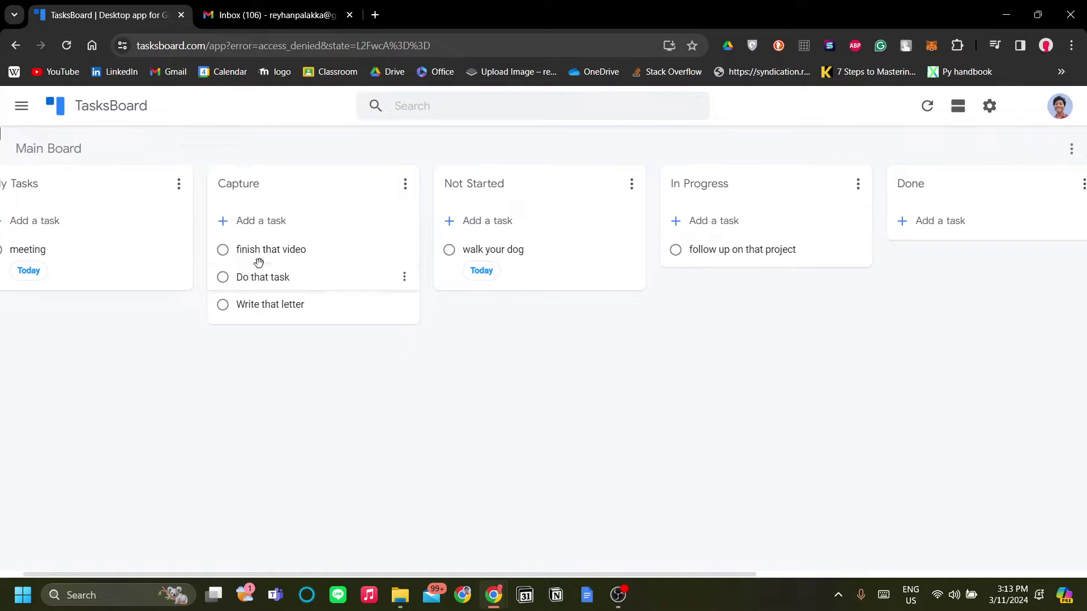
left_click_drag(273, 256, 758, 306)
left_click_drag(229, 254, 736, 280)
left_click_drag(262, 249, 800, 466)
left_click_drag(102, 257, 803, 244)
scroll(747, 388, "left", 5)
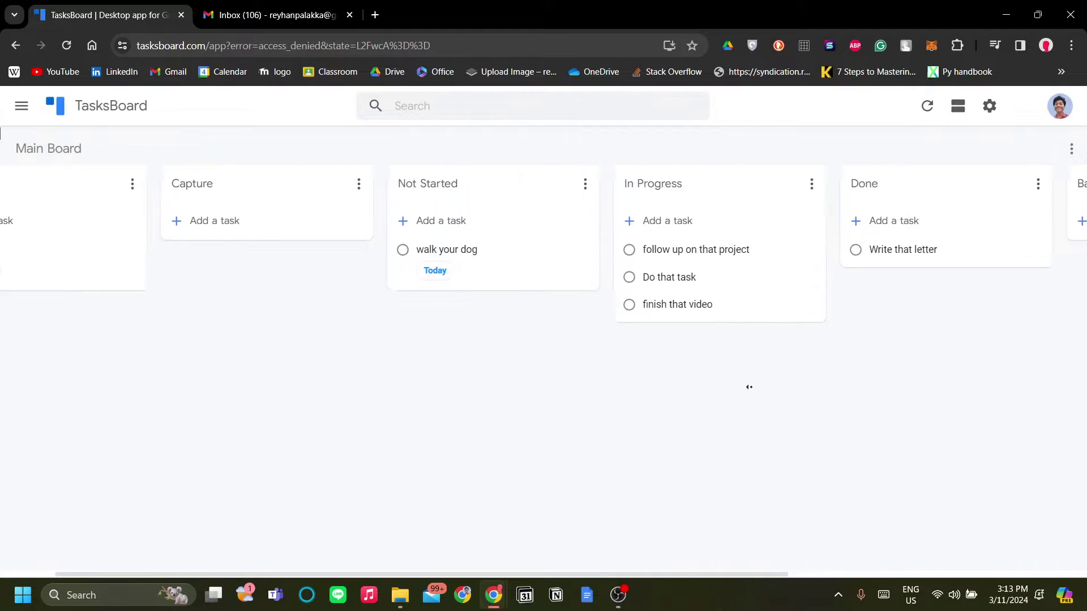
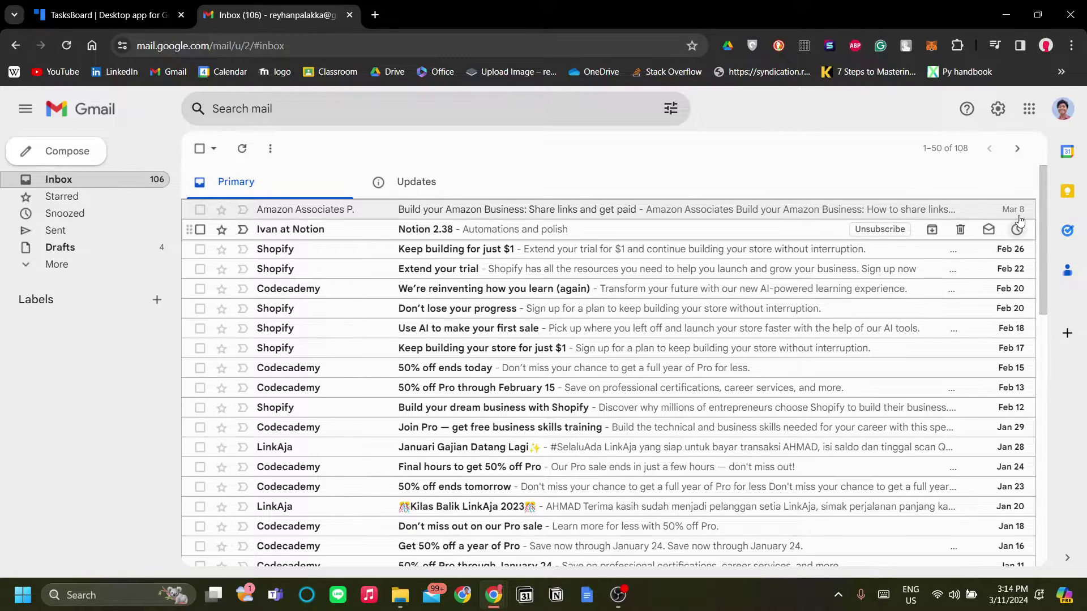
- Open Calendar in Gmail, discard the untitled 7:00pm to 8:00pm event draft for March 11, and close Calendar
left_click(1066, 154)
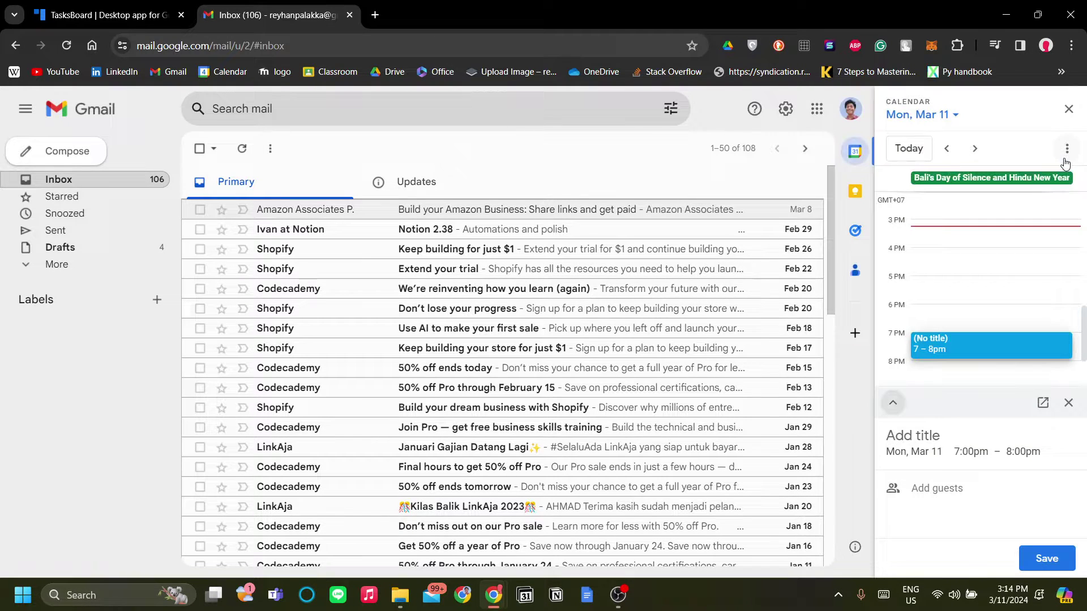
left_click(1069, 402)
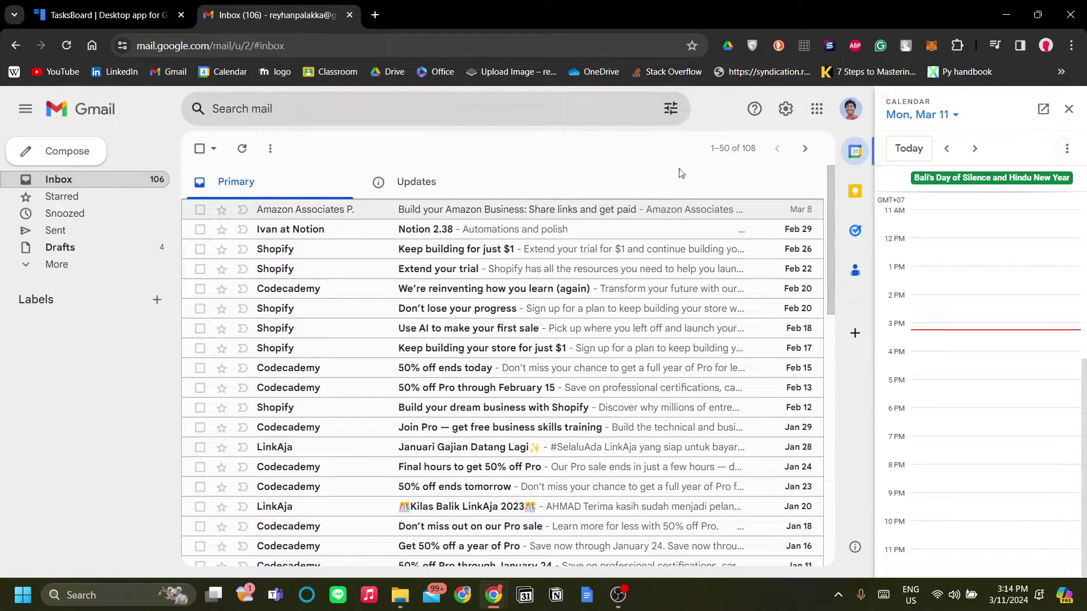
left_click(1069, 109)
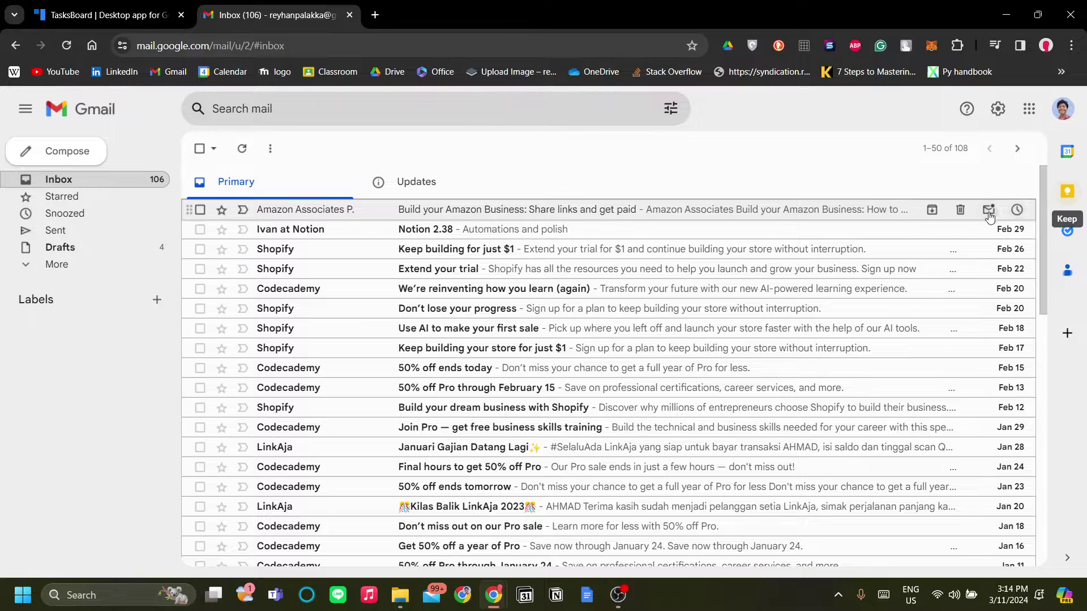
key("ctrl+shift+Tab")
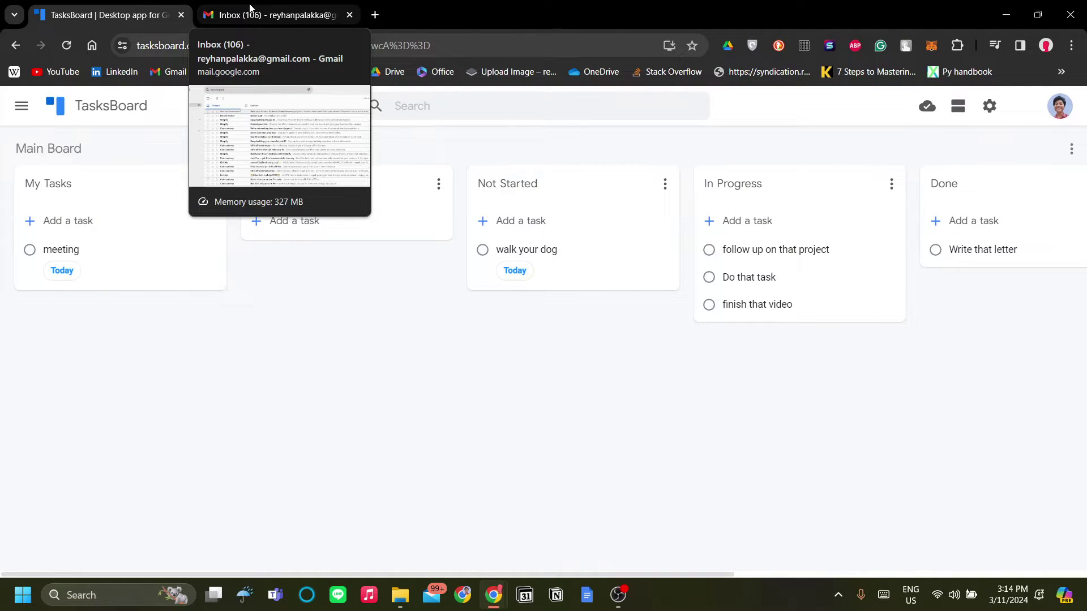
left_click(205, 8)
left_click(163, 5)
key("ctrl+Tab")
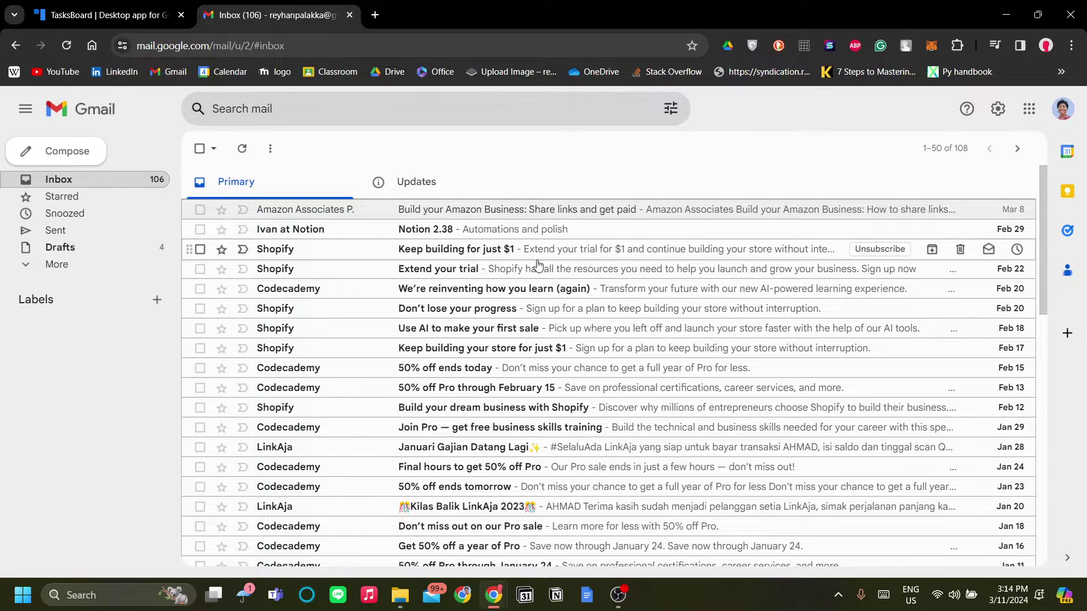
- Open Tasks in Gmail, examine the available task lists and the Capture list, and close Tasks
left_click(1067, 230)
left_click(914, 115)
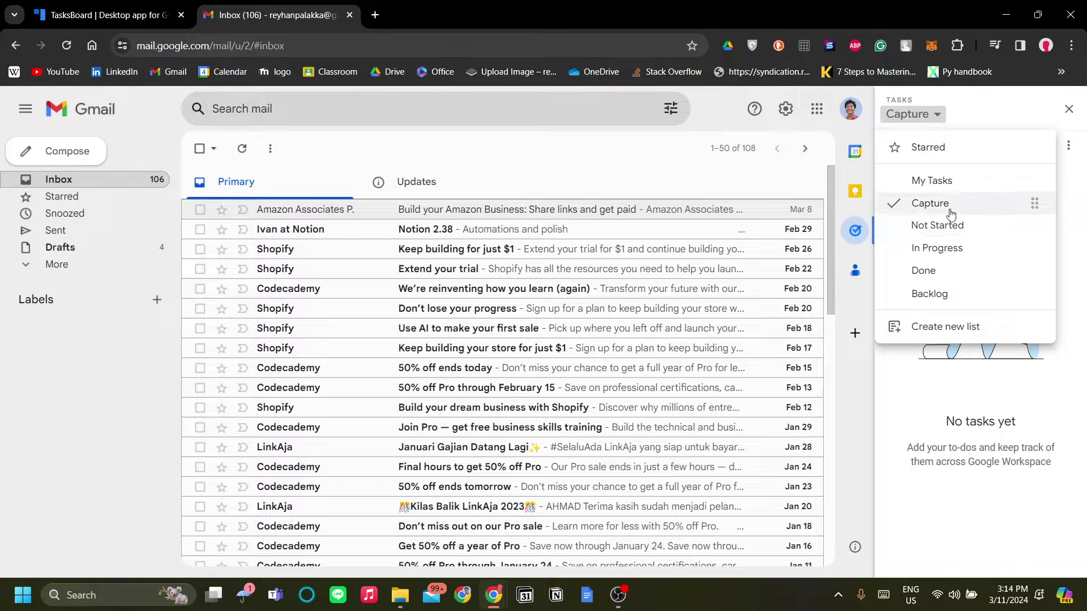
left_click(963, 376)
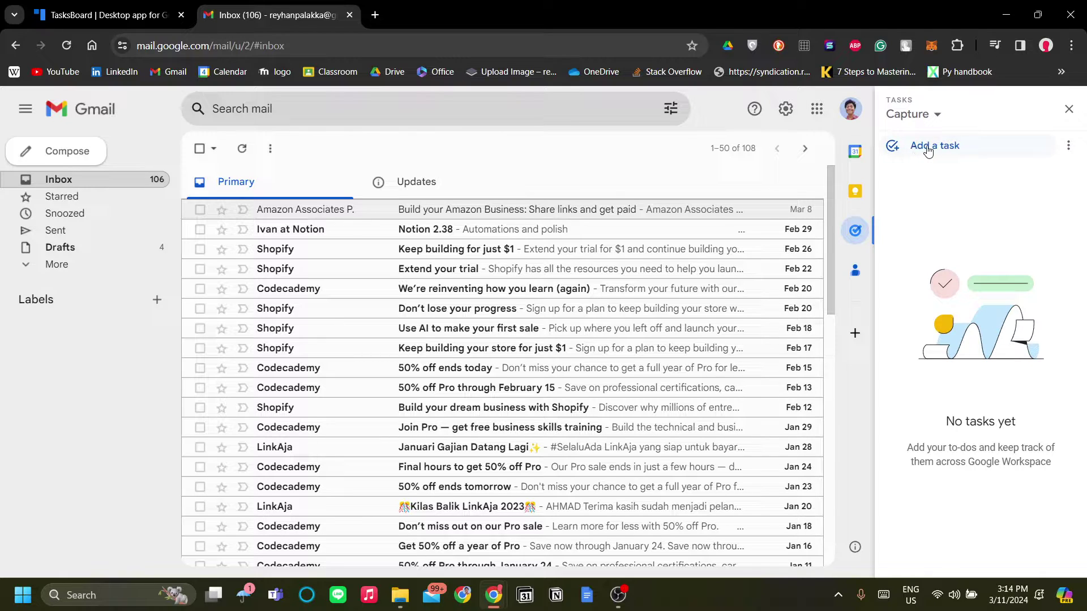
left_click(911, 114)
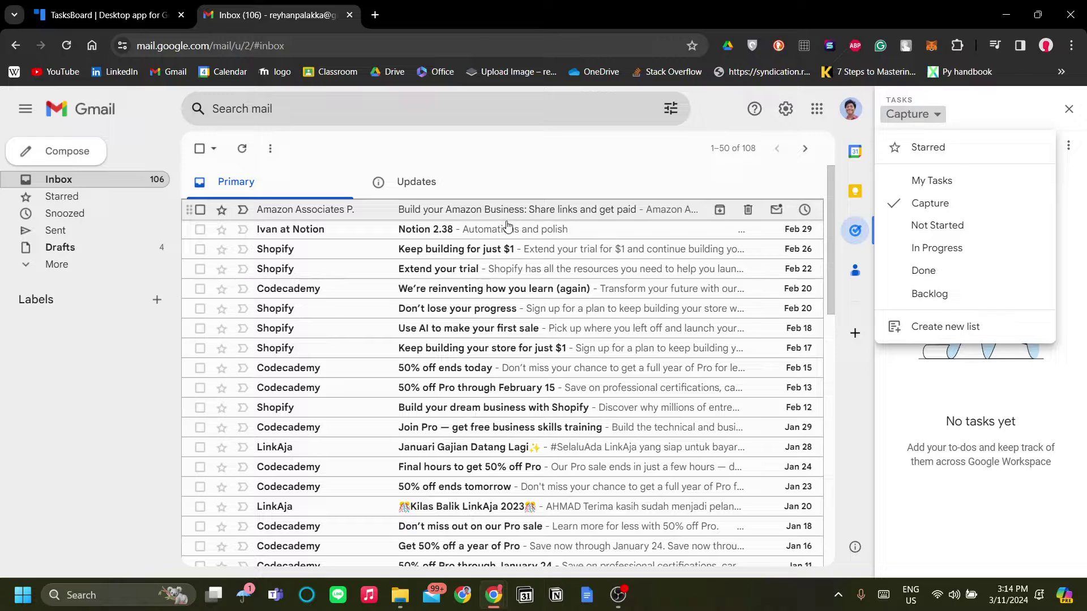
left_click(1007, 434)
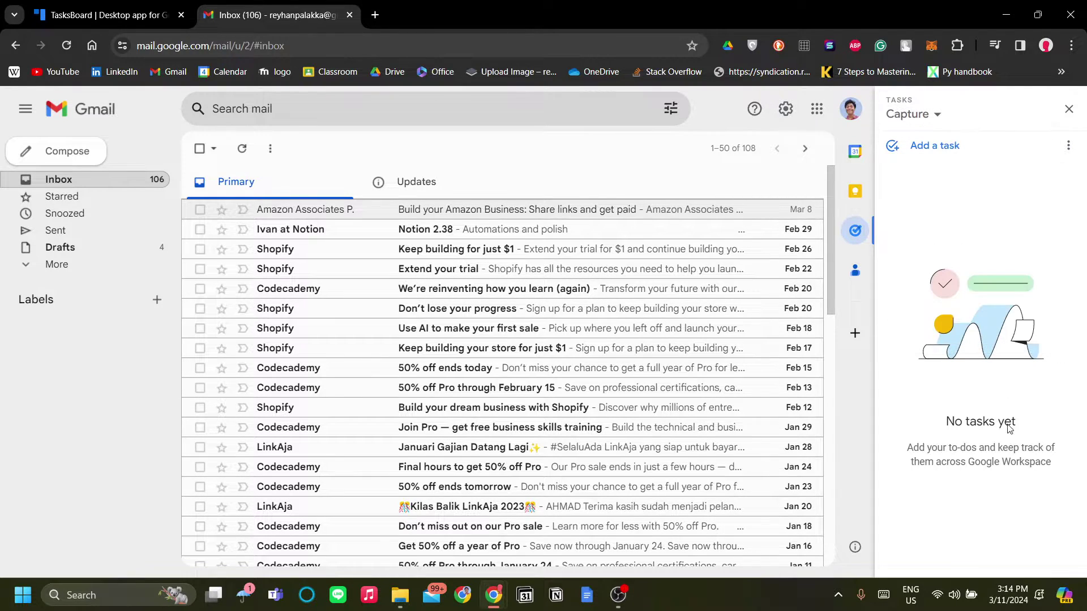
scroll(570, 312, "down", 5)
scroll(570, 312, "up", 5)
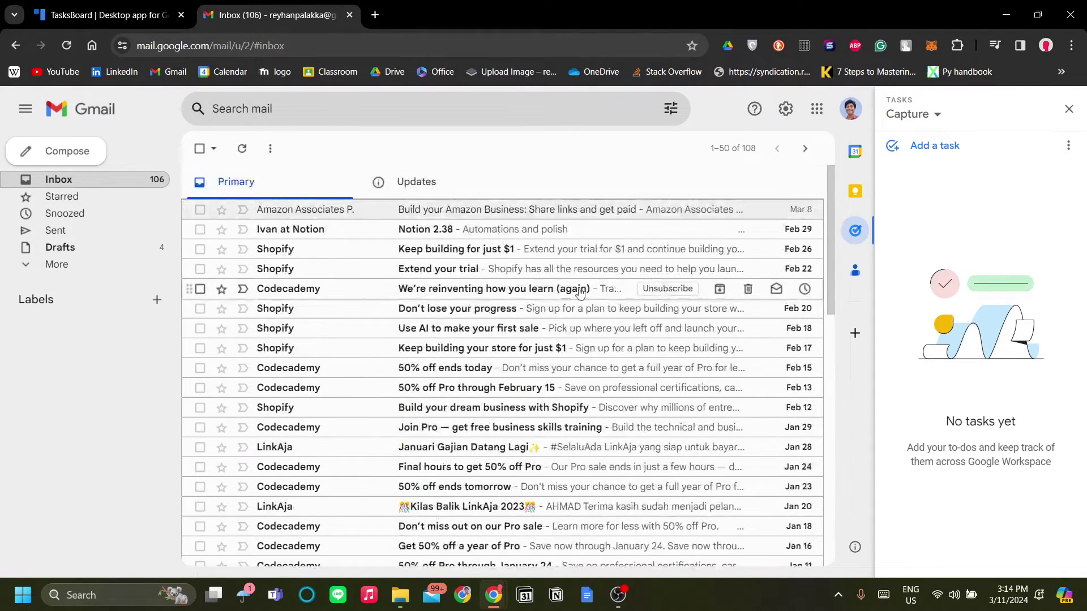
left_click(943, 149)
left_click(958, 224)
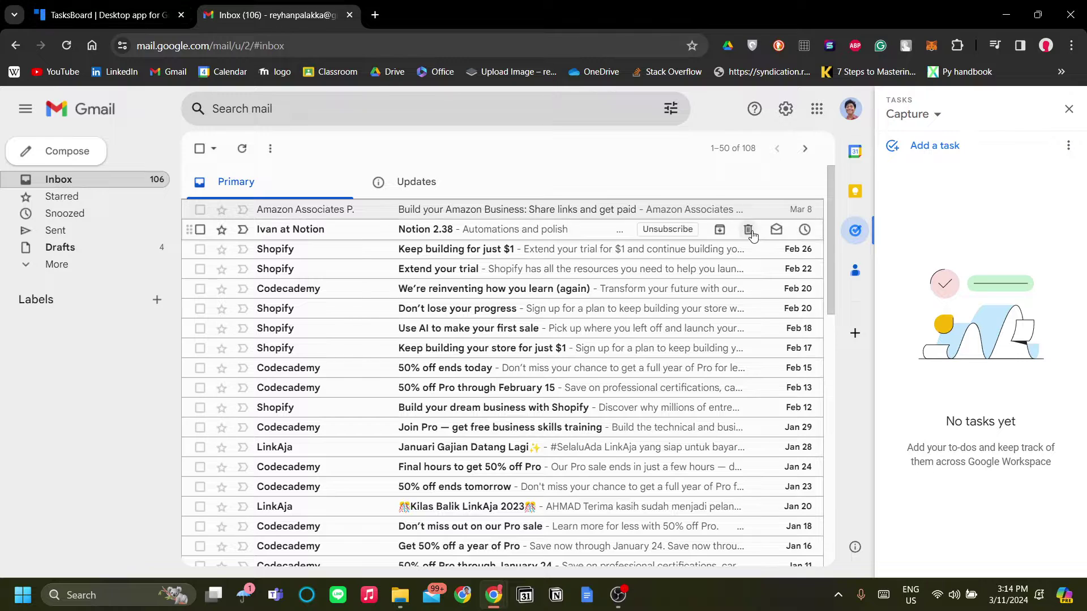
left_click(177, 6)
left_click(272, 14)
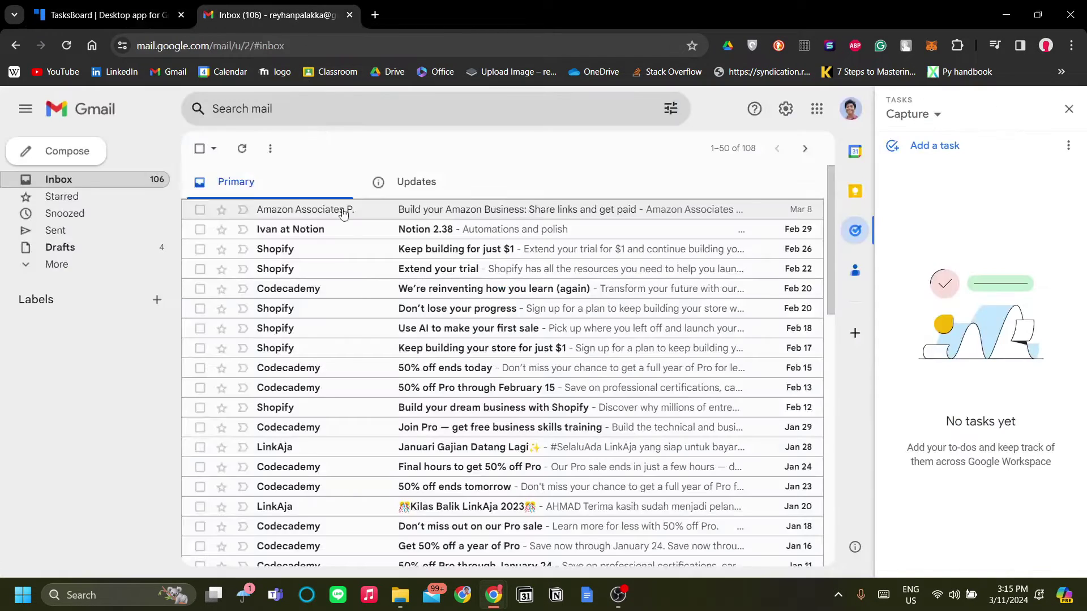
left_click(1059, 113)
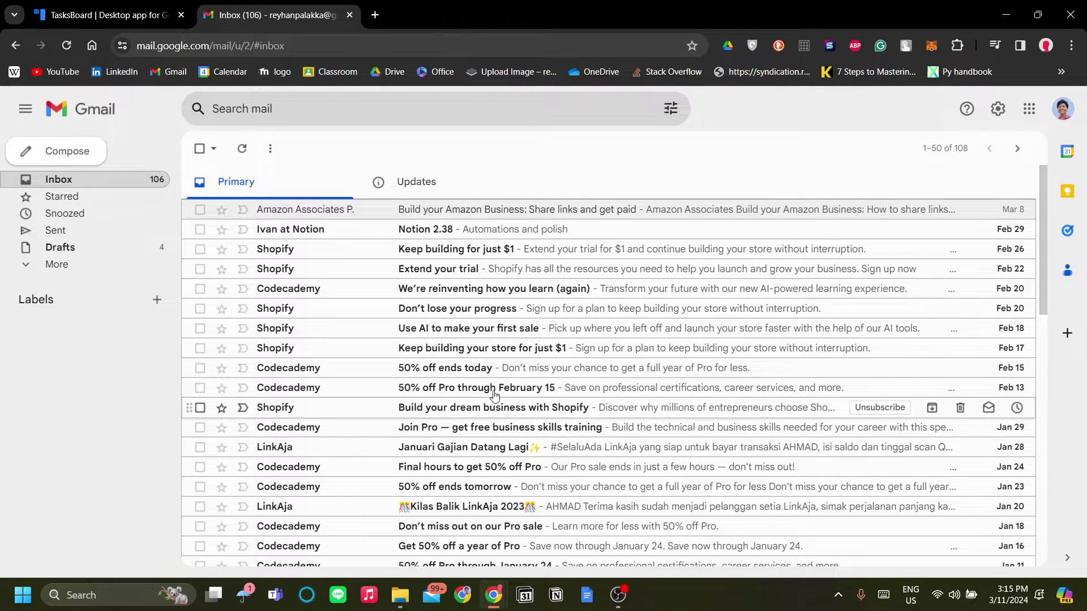
left_click(1067, 231)
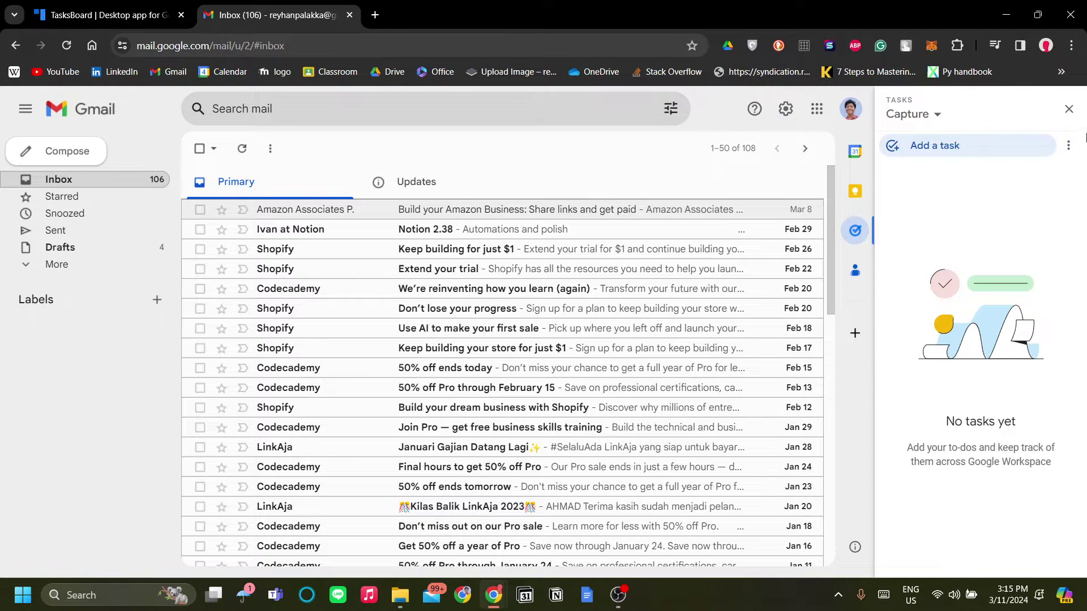
left_click(1068, 109)
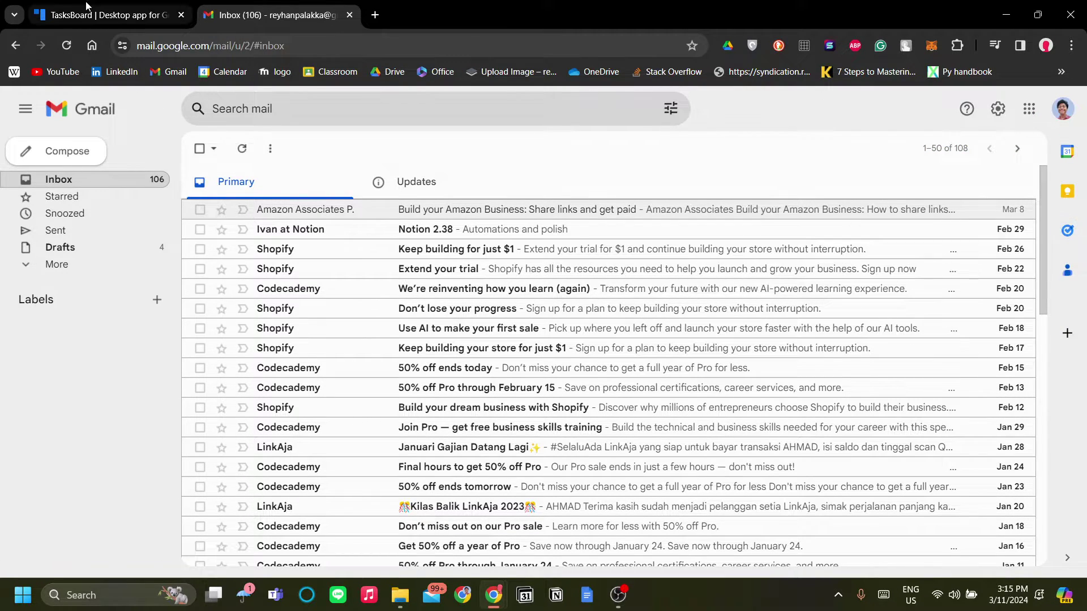
- Switch to TasksBoard and examine the date and label options of the "meeting" task in My Tasks
left_click(61, 7)
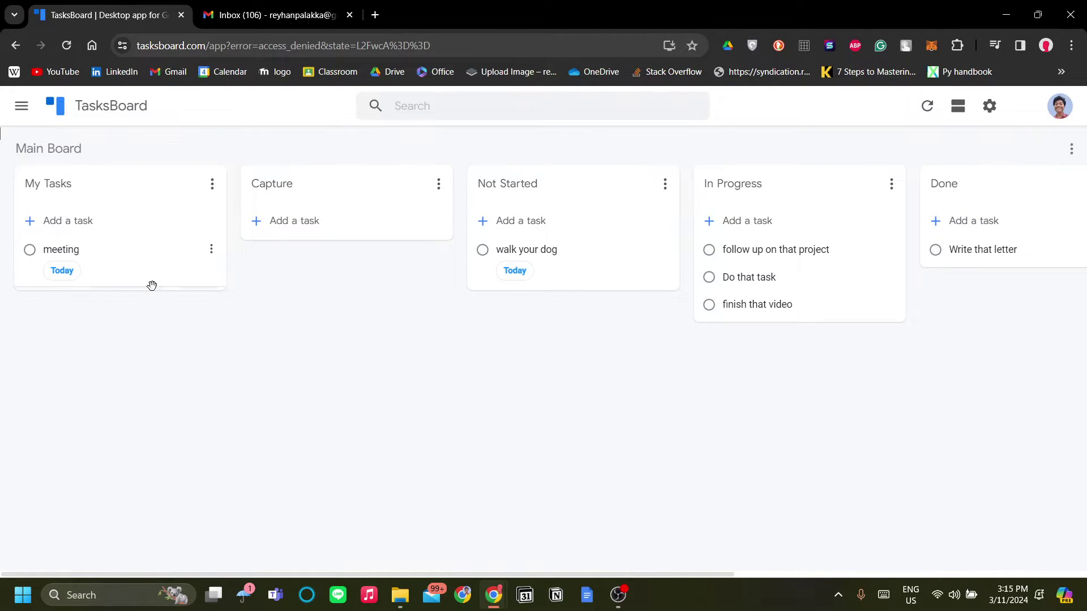
left_click(128, 259)
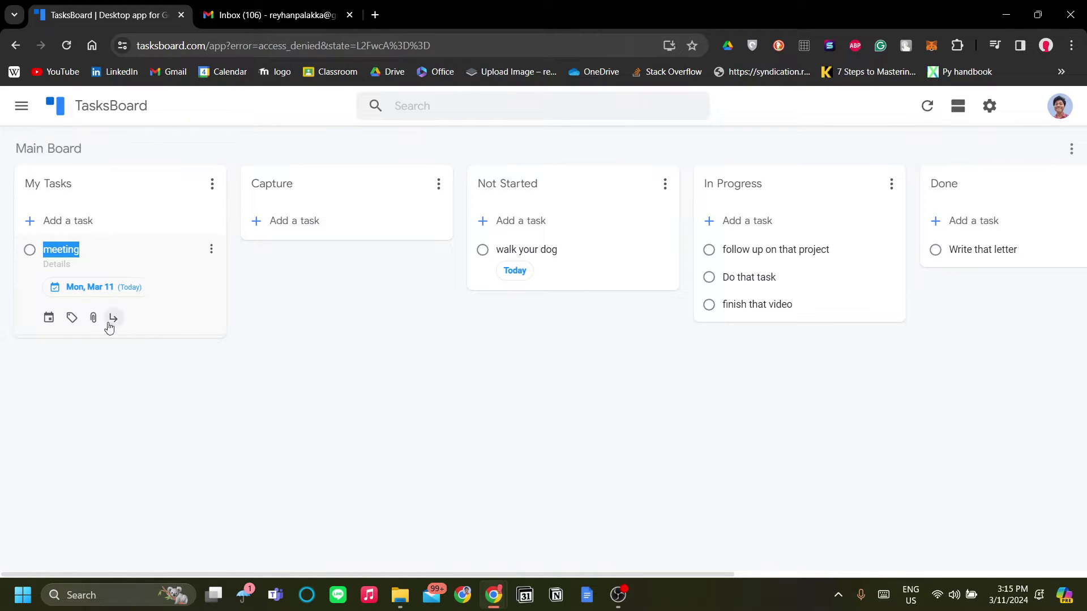
left_click(48, 320)
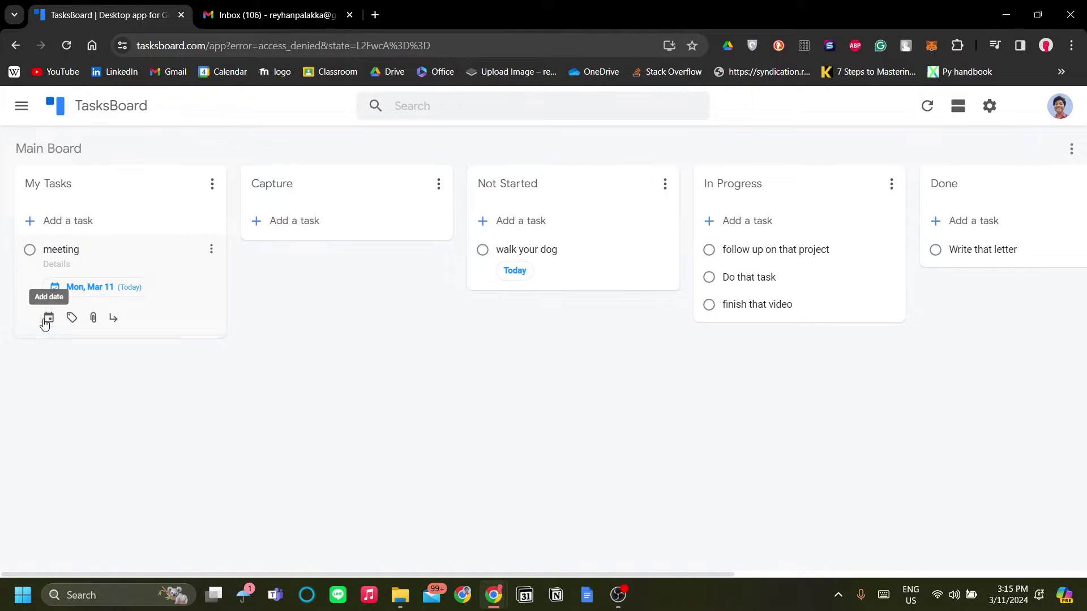
left_click(133, 405)
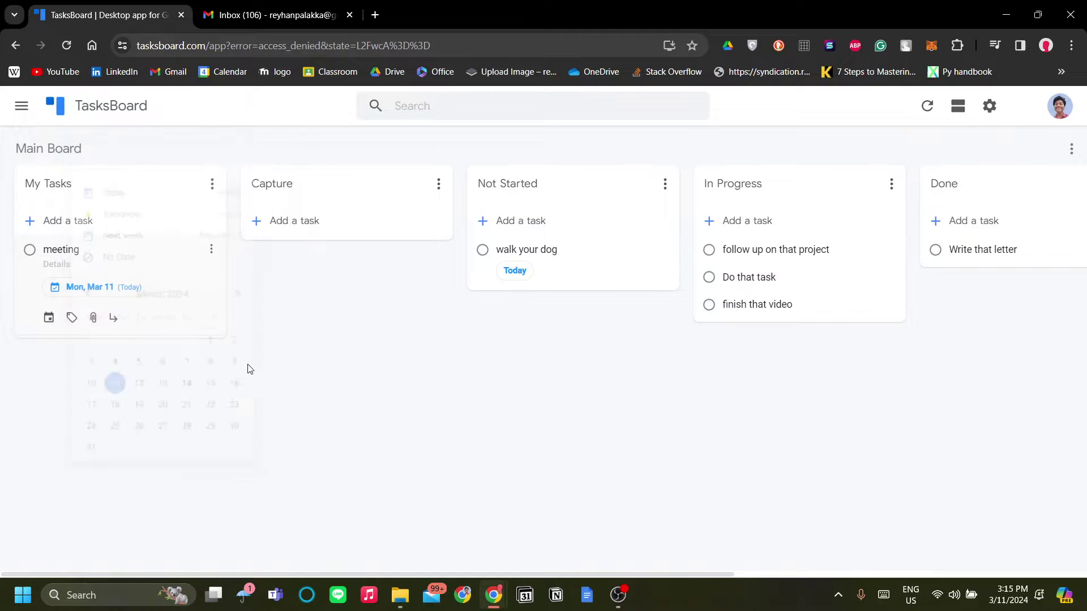
left_click(72, 318)
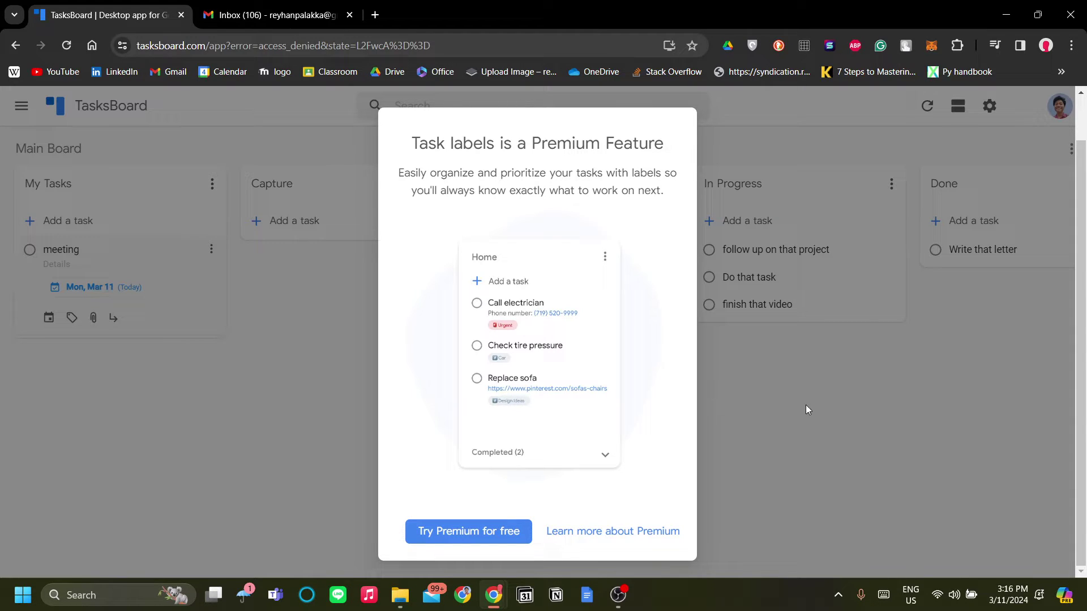
left_click(828, 400)
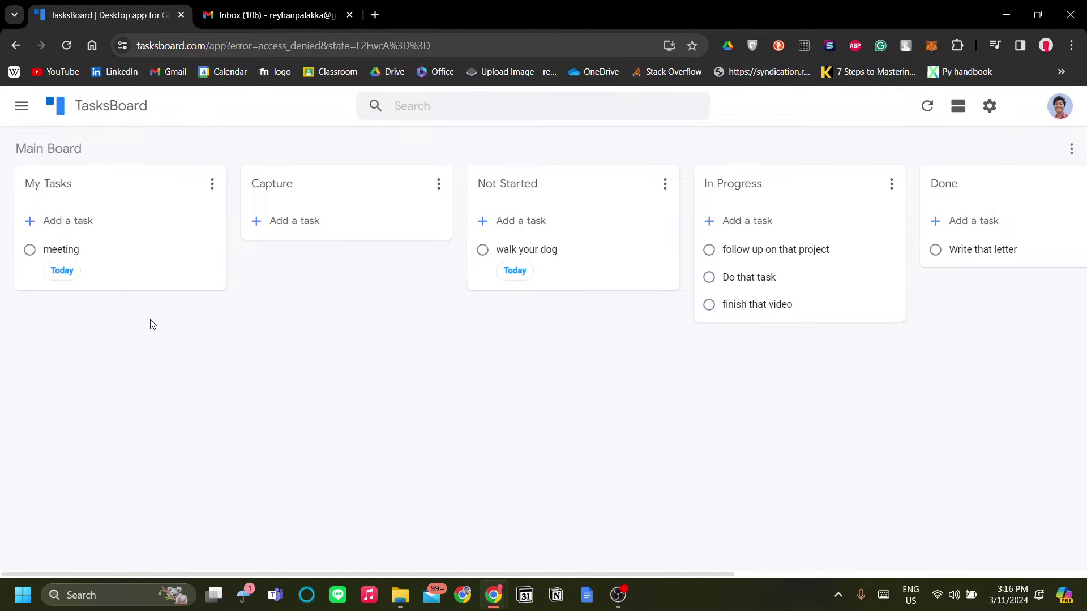
- Try to attach a Drive file to the "meeting" task in My Tasks, proceeding with the Drive access request
left_click_drag(80, 267, 143, 268)
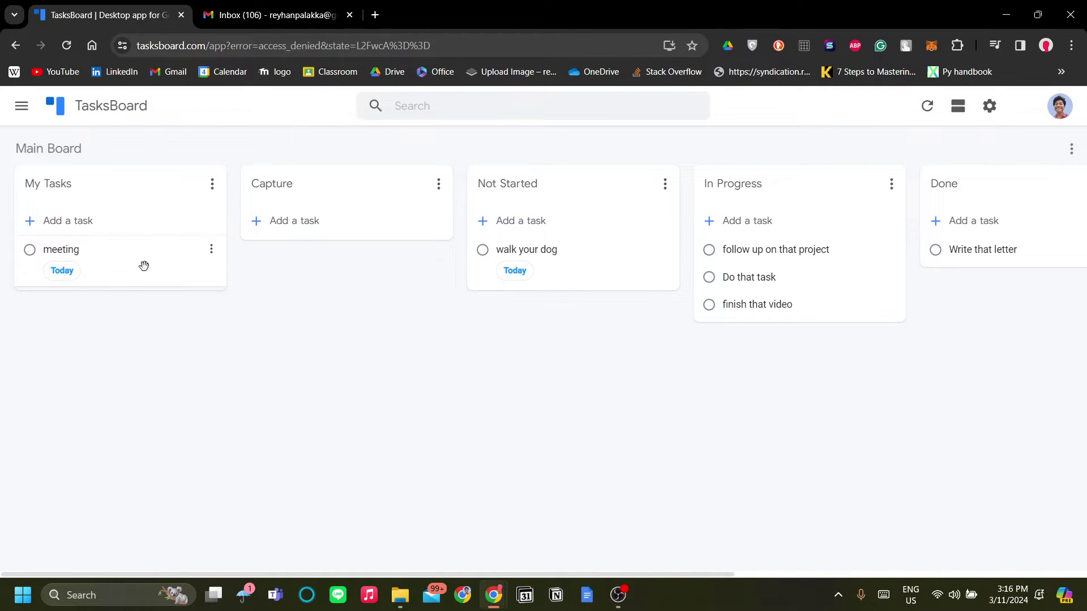
left_click(144, 266)
left_click(94, 317)
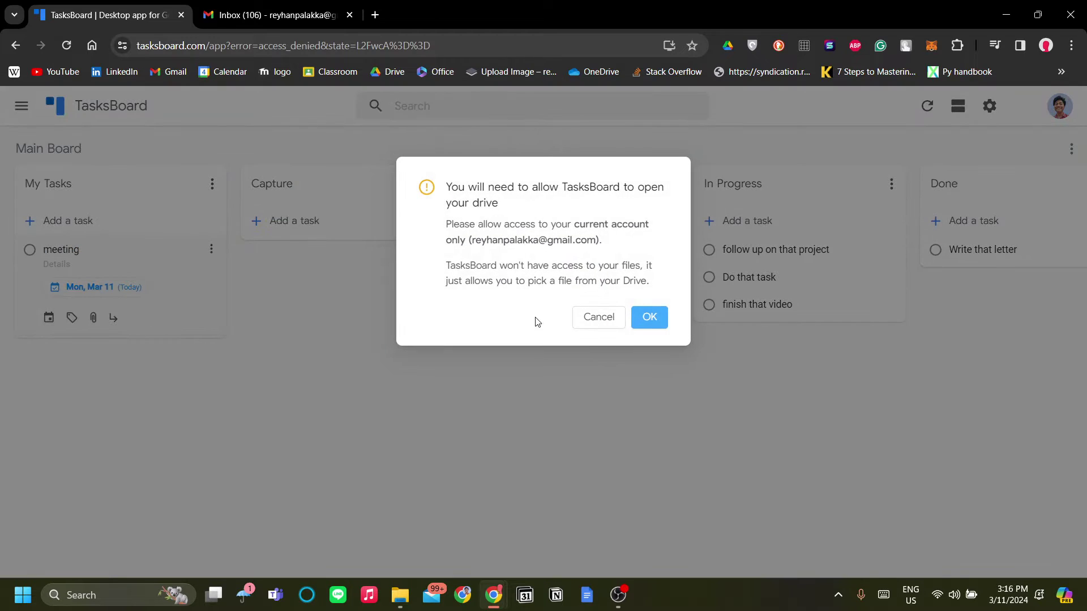
left_click(638, 316)
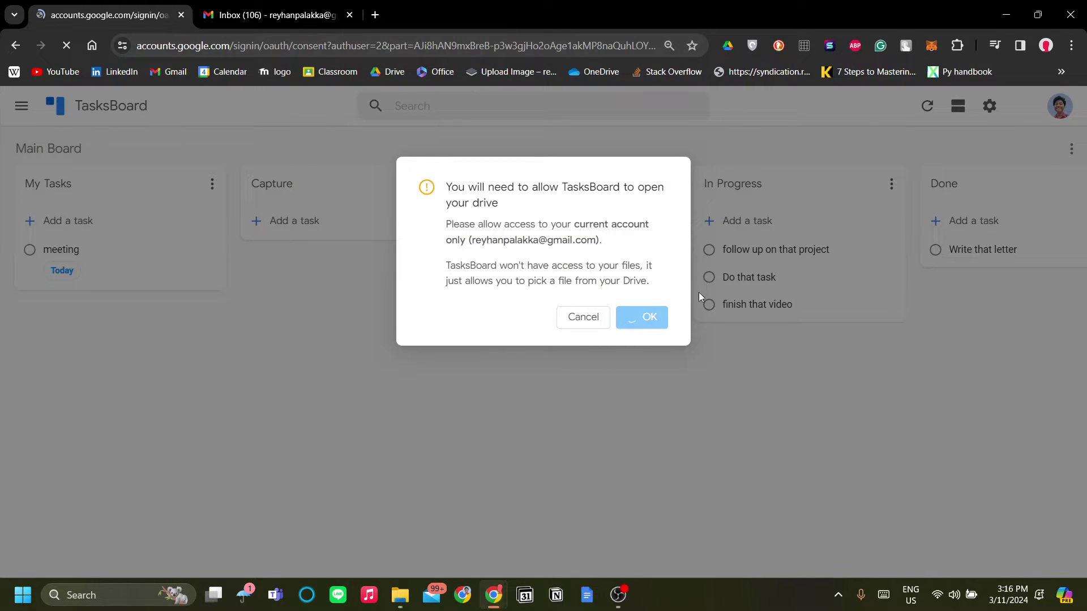
scroll(689, 306, "down", 4)
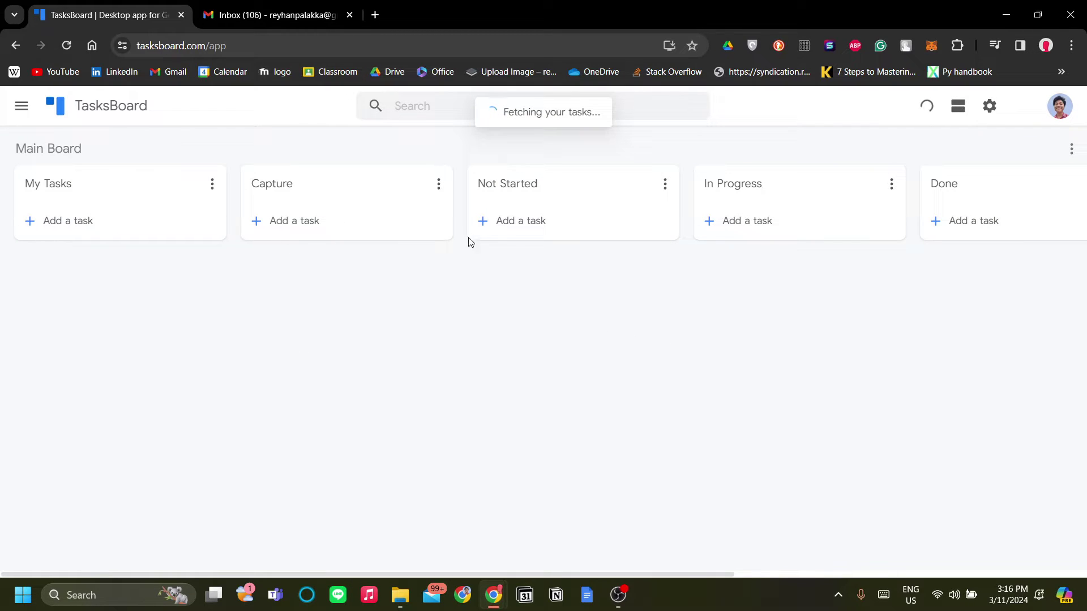
- Move the "meeting" task from My Tasks to Done
left_click_drag(106, 259, 779, 286)
- Switch to Gmail, examine the Calendar schedule for March 11, and close Calendar
left_click(347, 7)
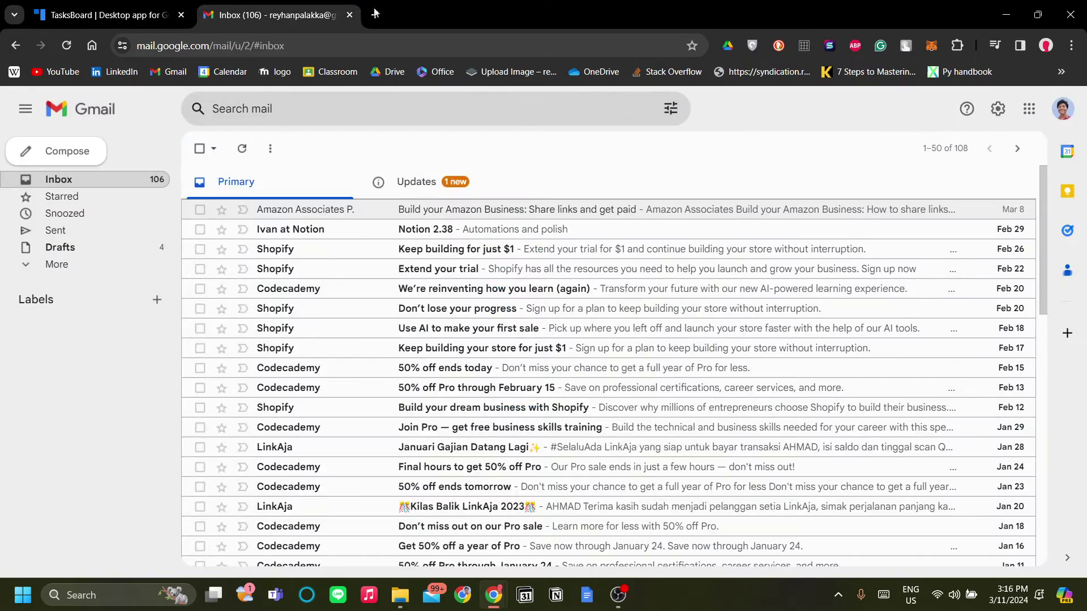
left_click(1067, 152)
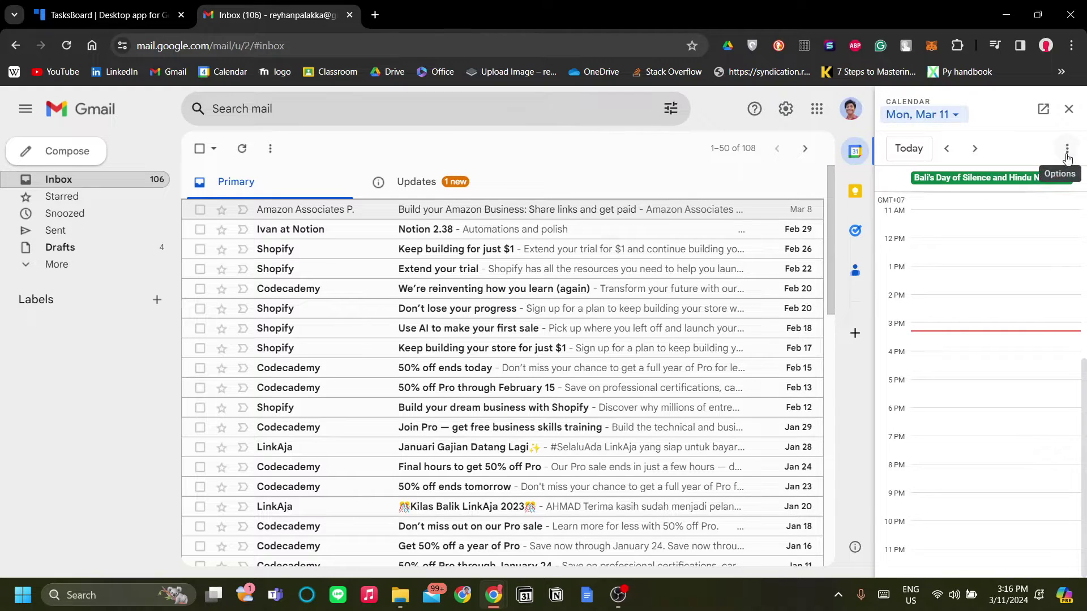
left_click(1067, 150)
left_click(1069, 109)
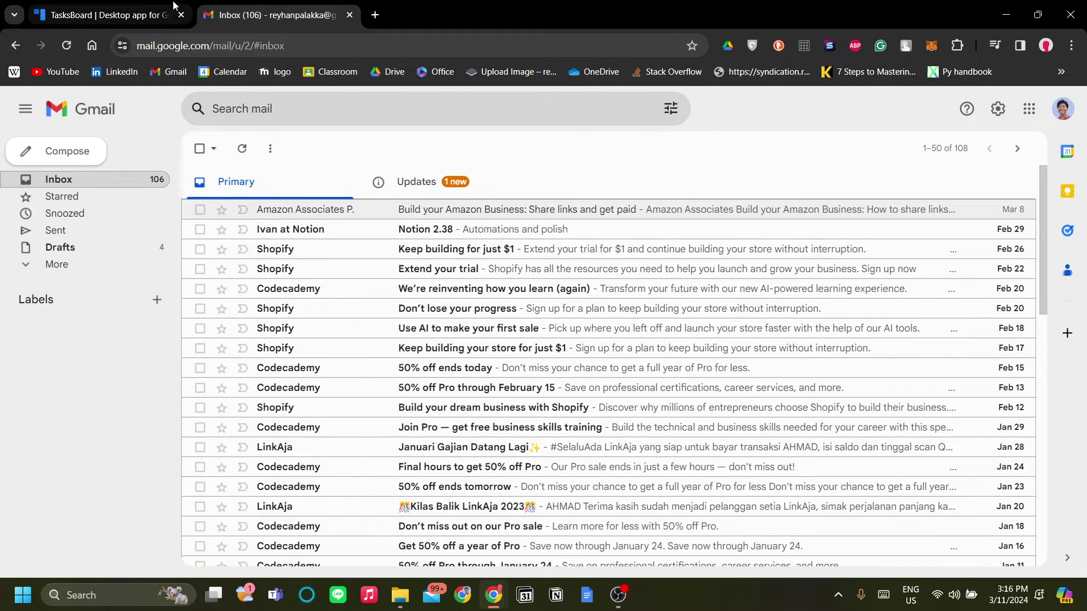
- Switch to TasksBoard and move "follow up on that project" and "walk your dog" to the Done list
left_click(141, 5)
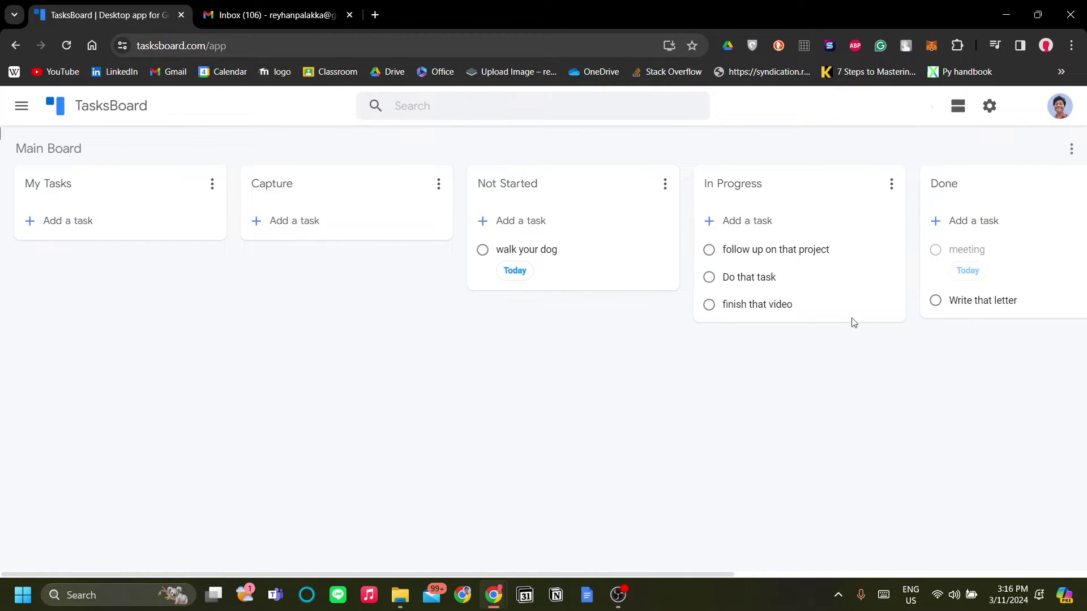
left_click_drag(817, 252, 702, 244)
left_click_drag(582, 249, 609, 375)
left_click_drag(757, 253, 677, 299)
left_click_drag(459, 252, 911, 457)
scroll(905, 456, "left", 3)
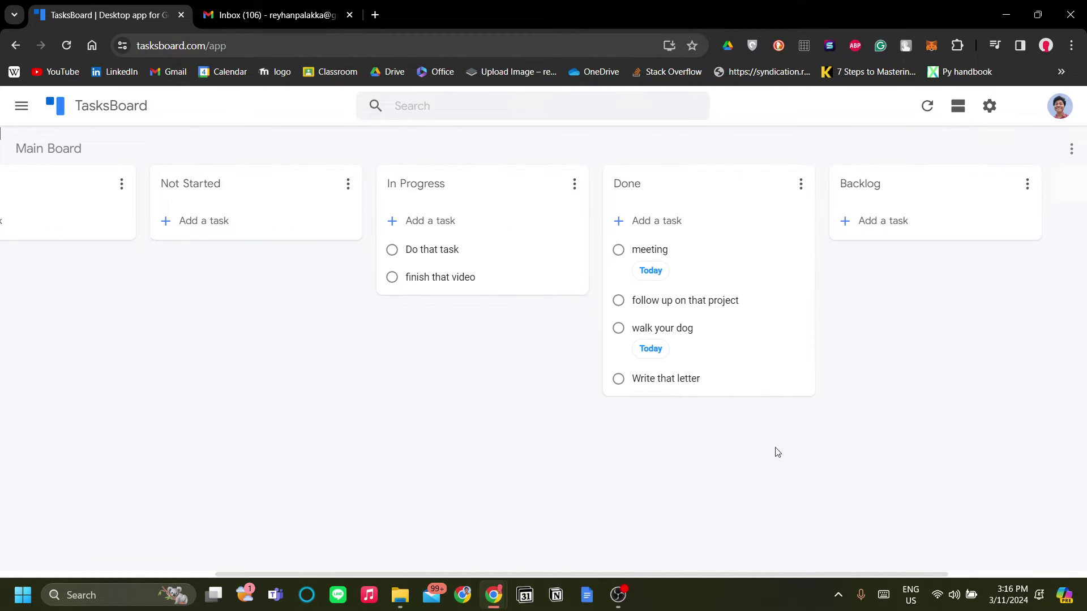
- Move the remaining In Progress tasks, "Do that task" and "finish that video", to the Backlog list
left_click_drag(458, 257, 792, 252)
scroll(753, 311, "left", 7)
scroll(730, 381, "left", 7)
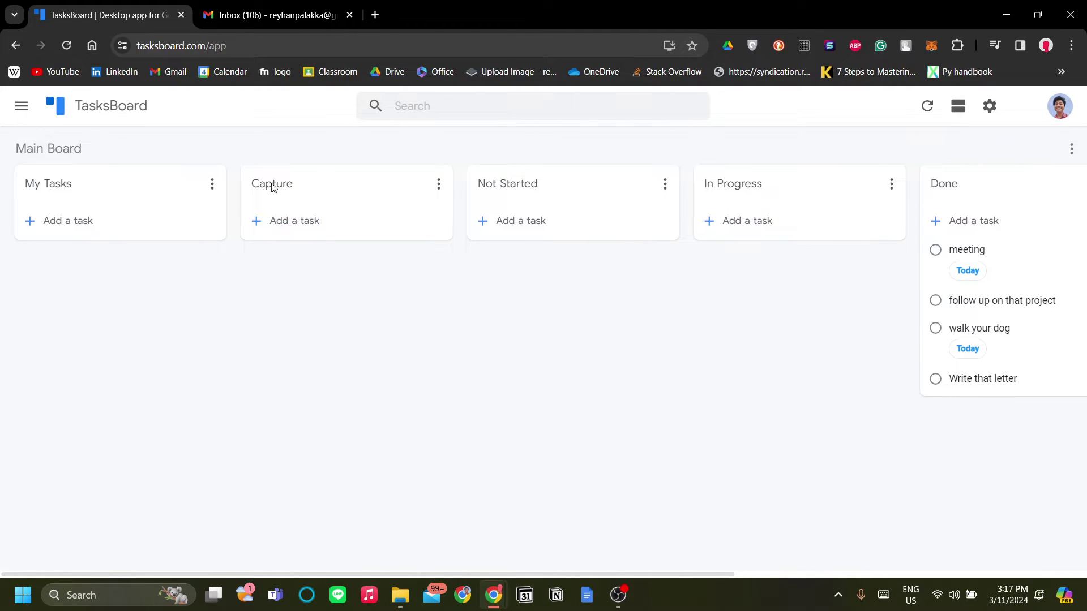
- Switch to Gmail and, from the Backlog list in Tasks, move "finish that video" to In Progress and "Do that task" to Capture
left_click(302, 9)
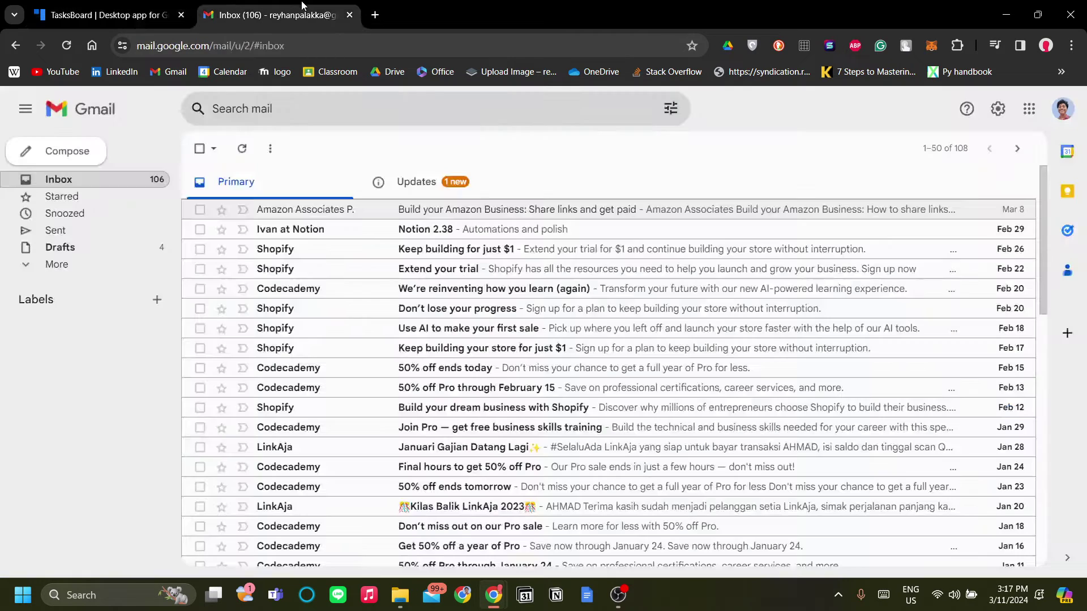
left_click(1067, 231)
left_click(912, 114)
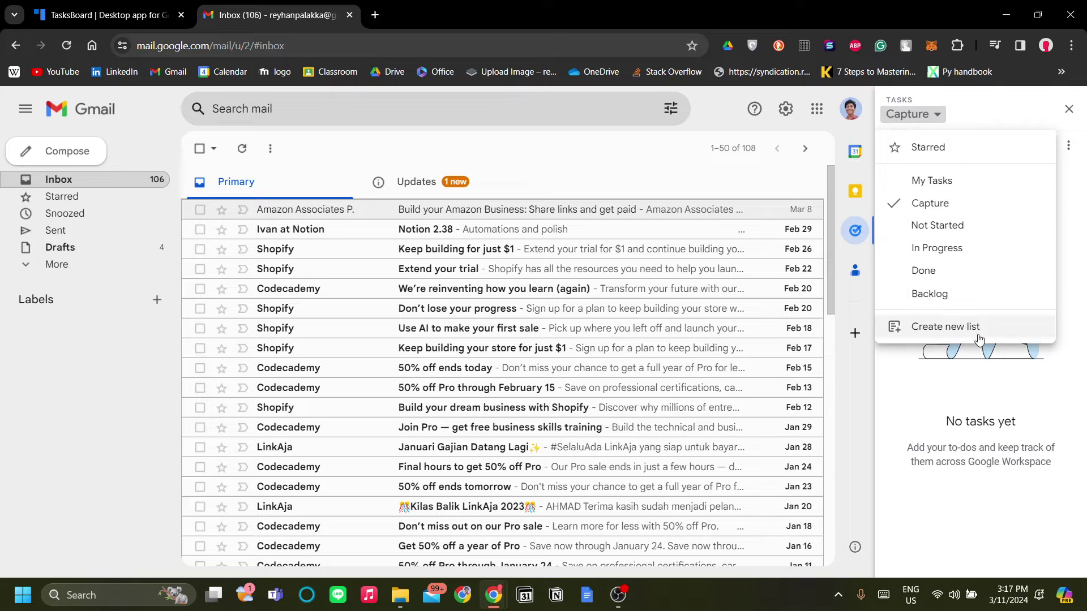
left_click(958, 294)
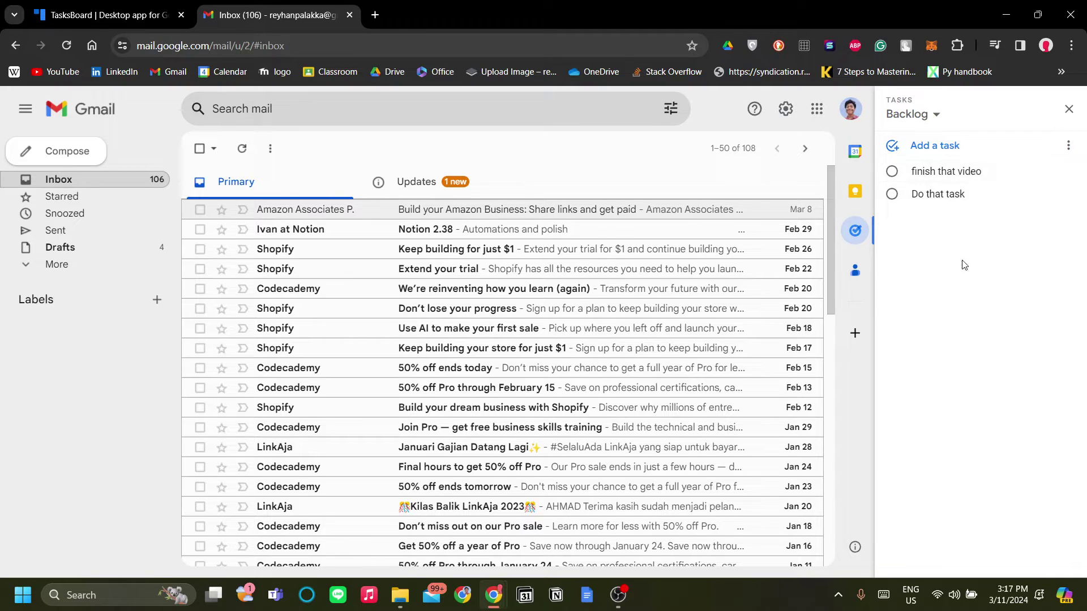
left_click(933, 119)
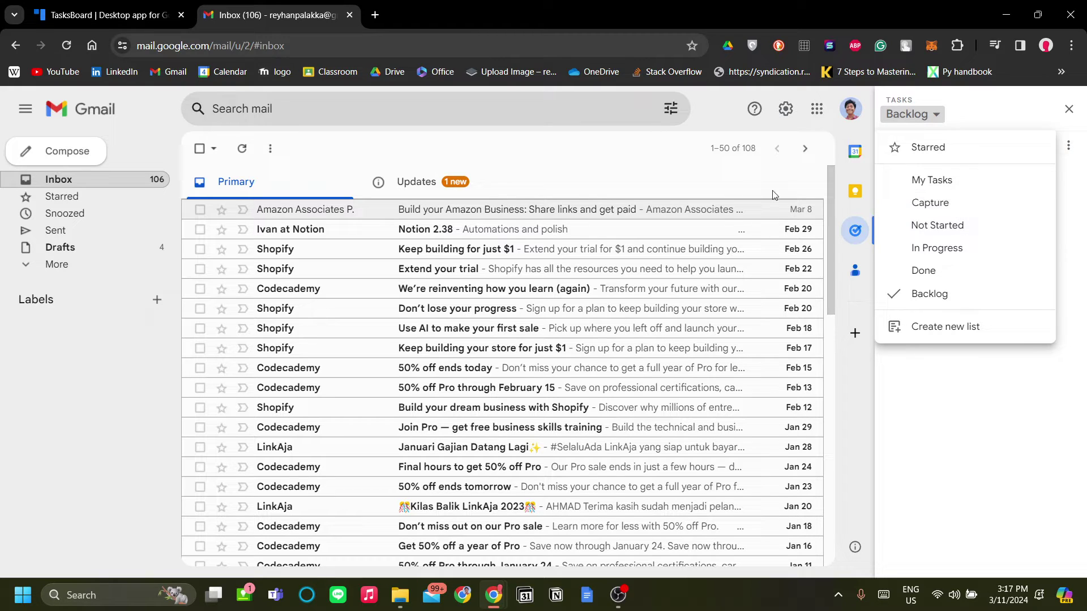
left_click(1013, 406)
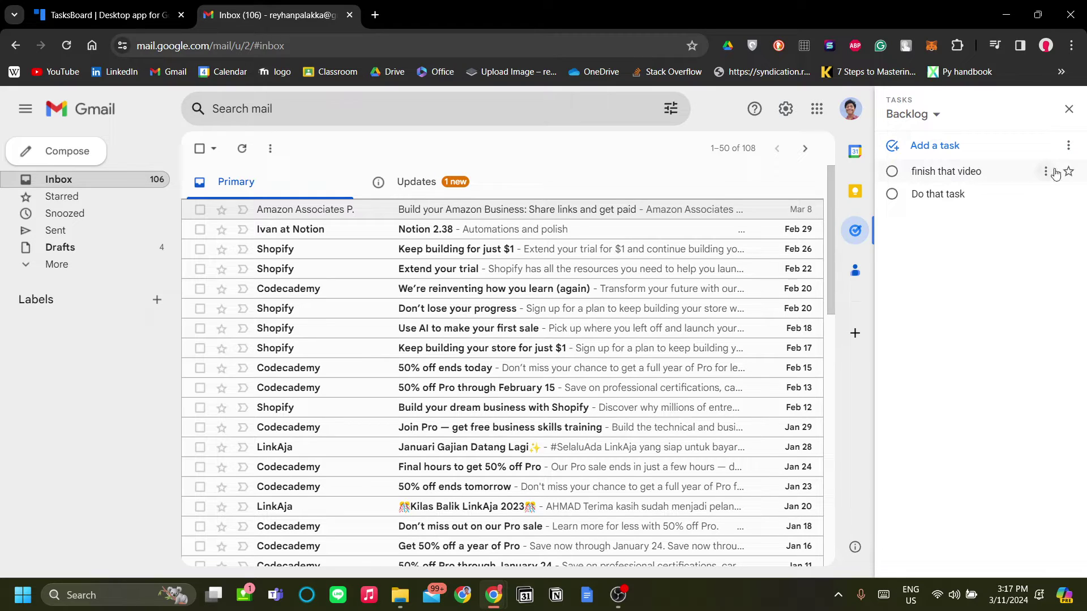
left_click(1045, 171)
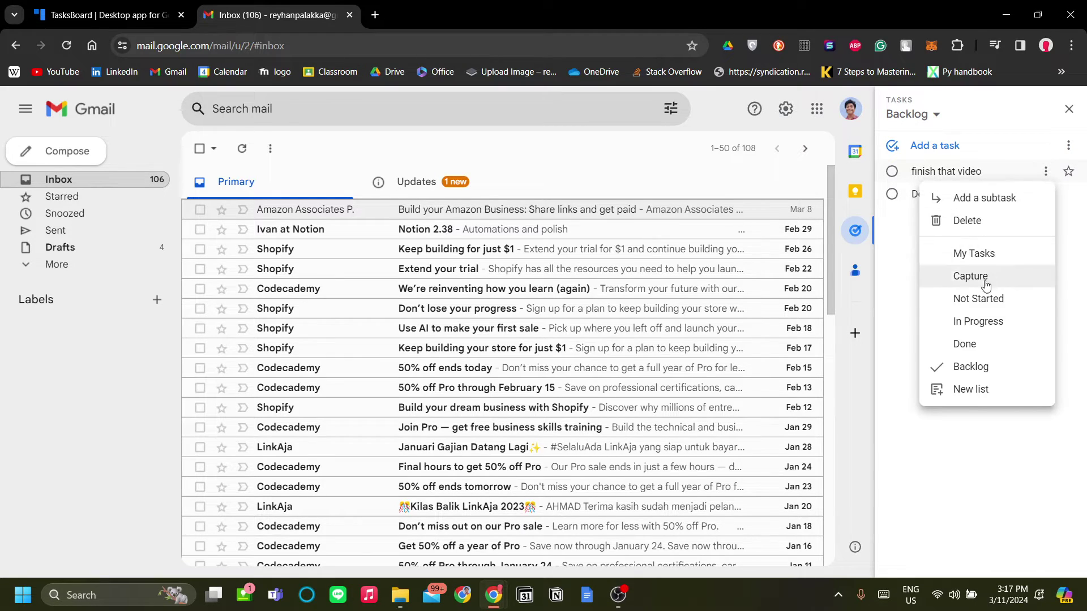
left_click(1004, 322)
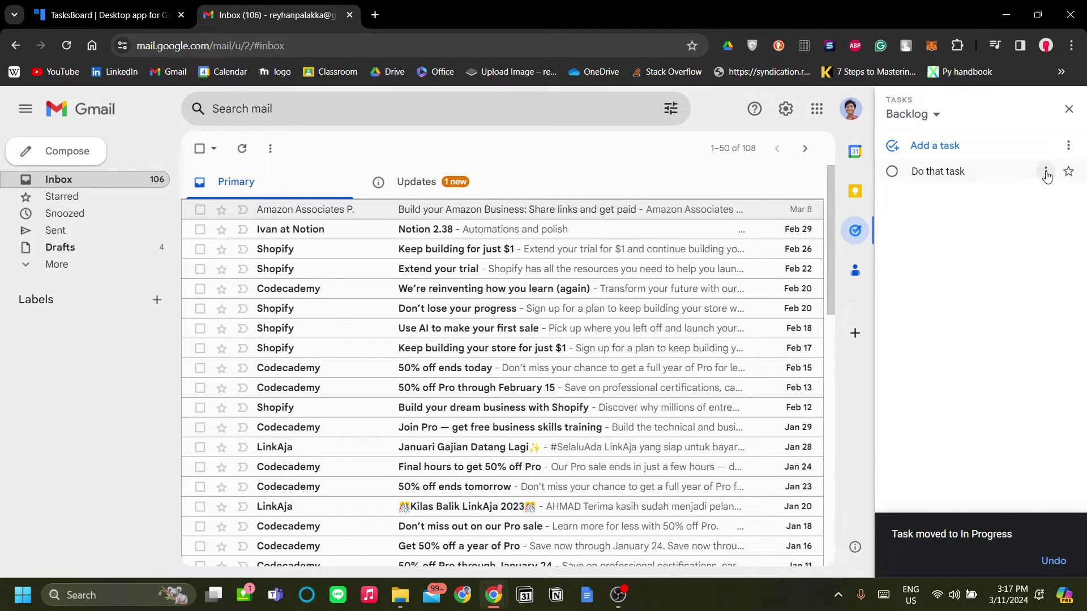
left_click(1046, 171)
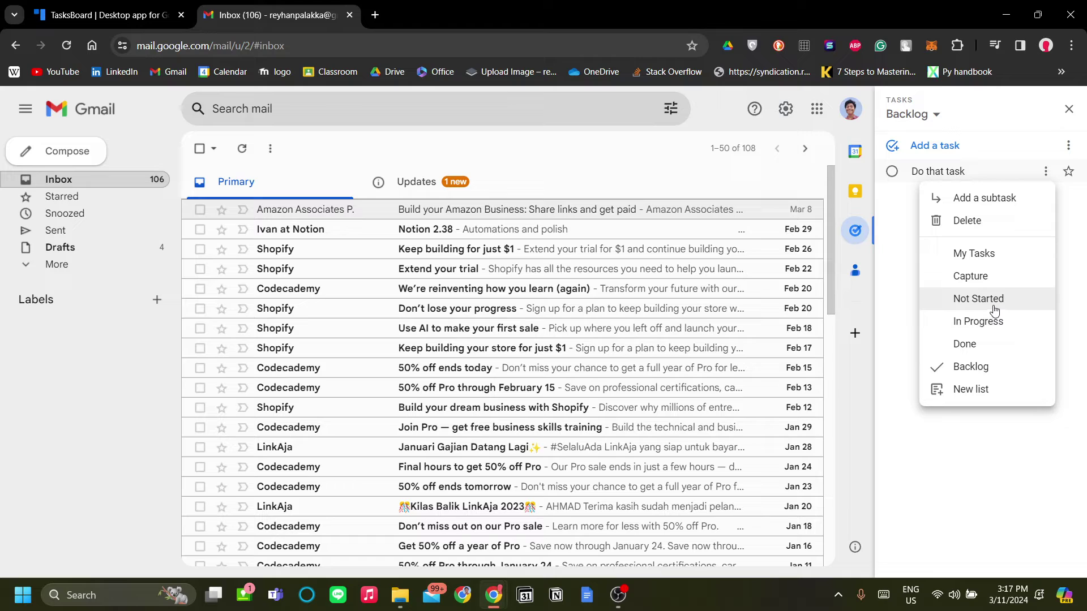
left_click(1006, 278)
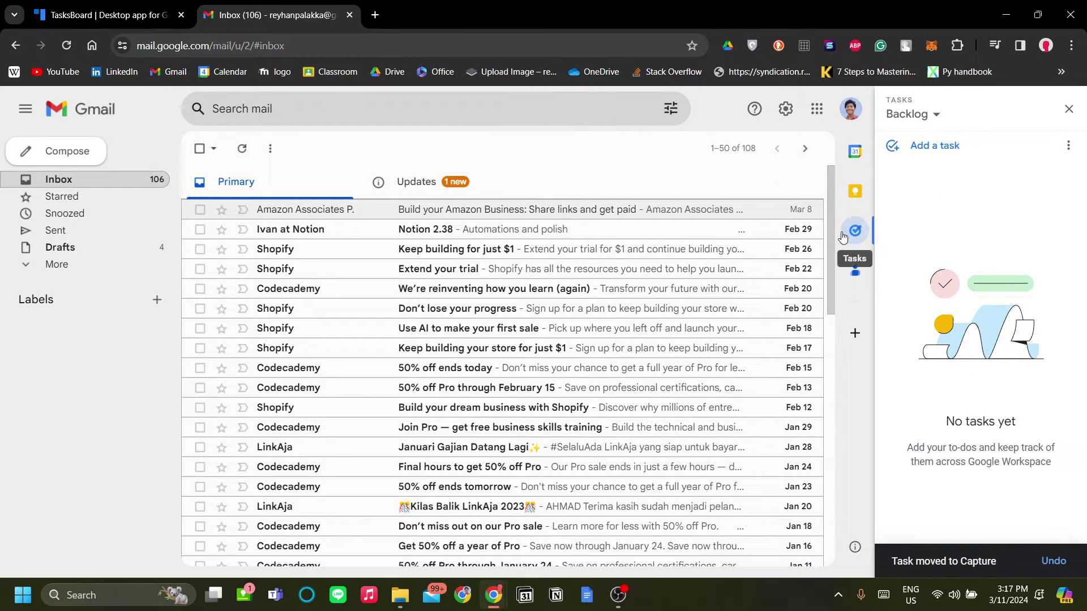
- Display the Capture list in Gmail's Tasks to review the task moved there
left_click(922, 114)
left_click(992, 383)
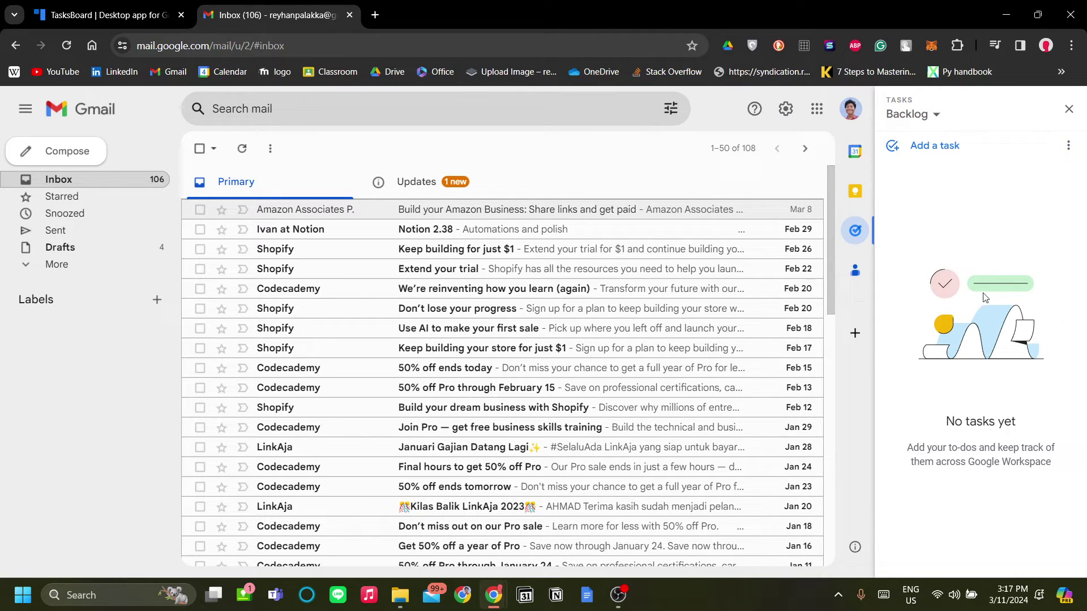
left_click(917, 116)
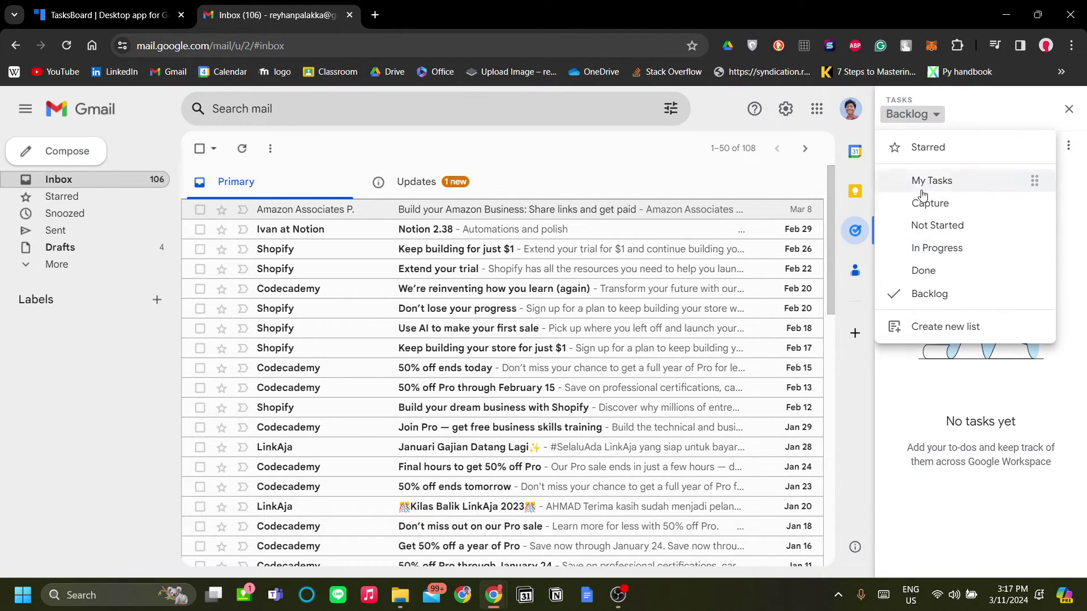
left_click(933, 202)
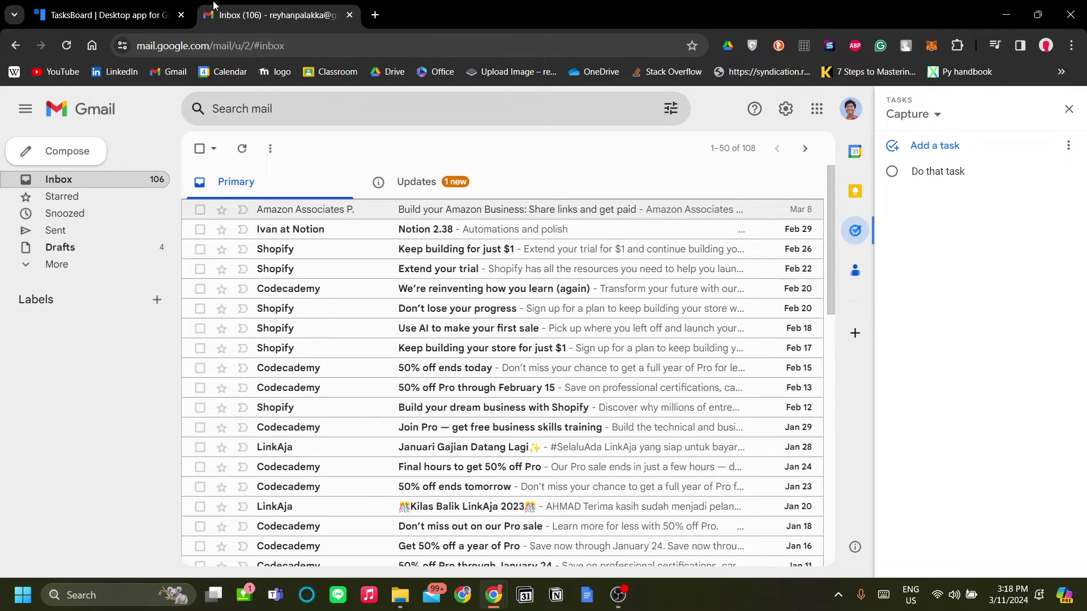
- Switch to TasksBoard and examine how the tasks are distributed across the Main Board lists
left_click(142, 14)
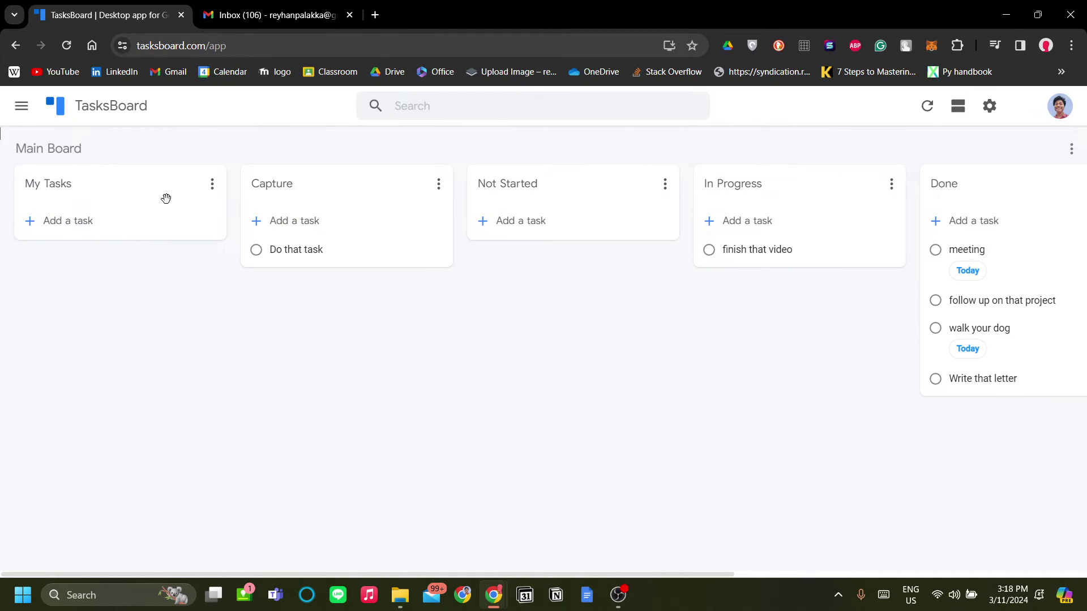
scroll(651, 345, "right", 3)
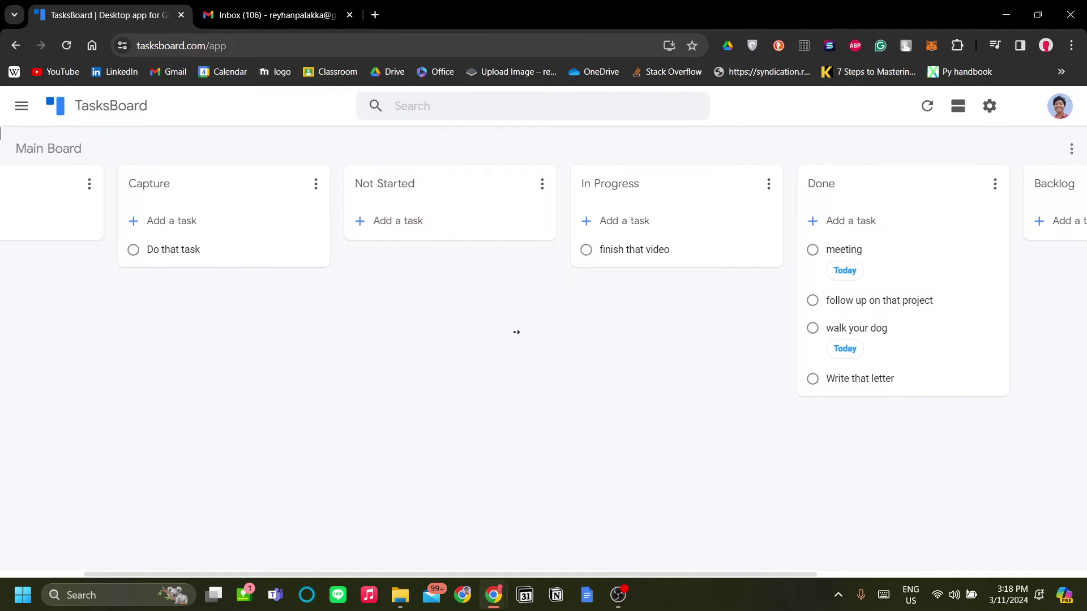
scroll(553, 345, "right", 3)
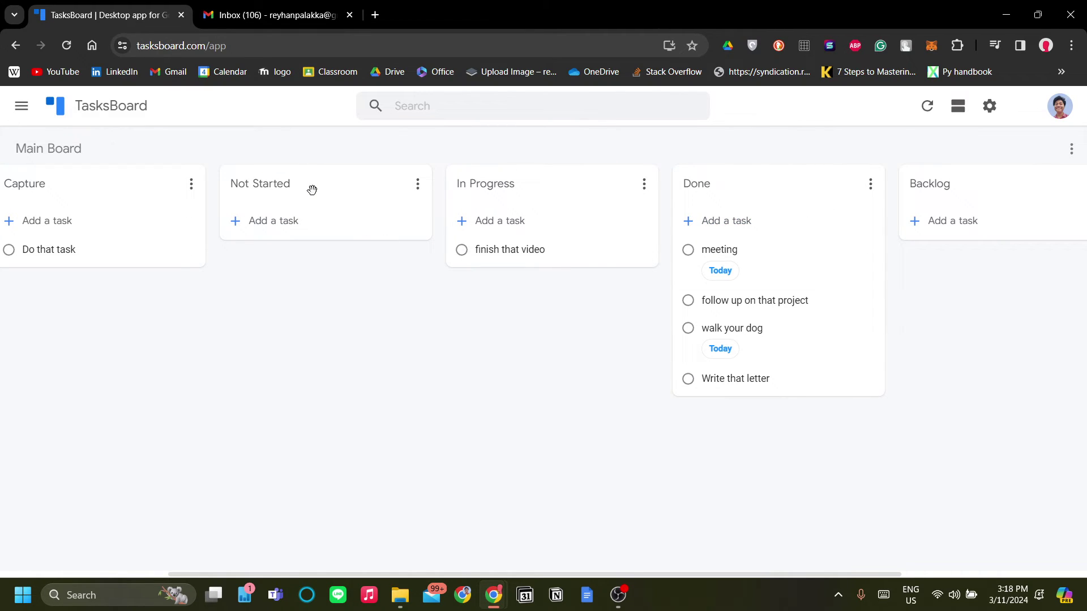
left_click_drag(259, 187, 344, 240)
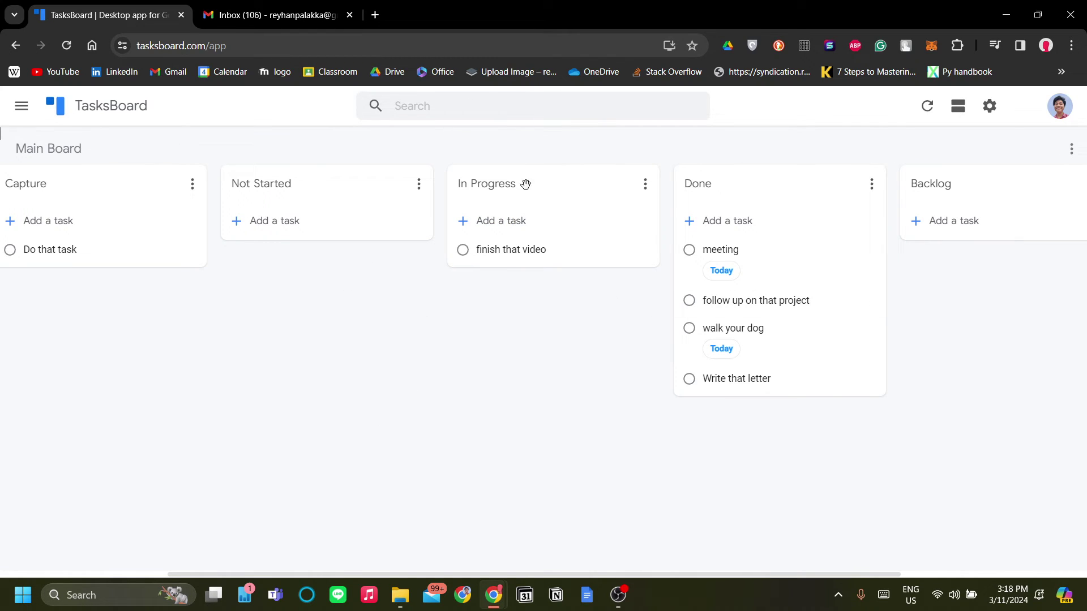
- Switch to Gmail, close Tasks, and open Keep to examine its notes area before closing it
left_click(266, 15)
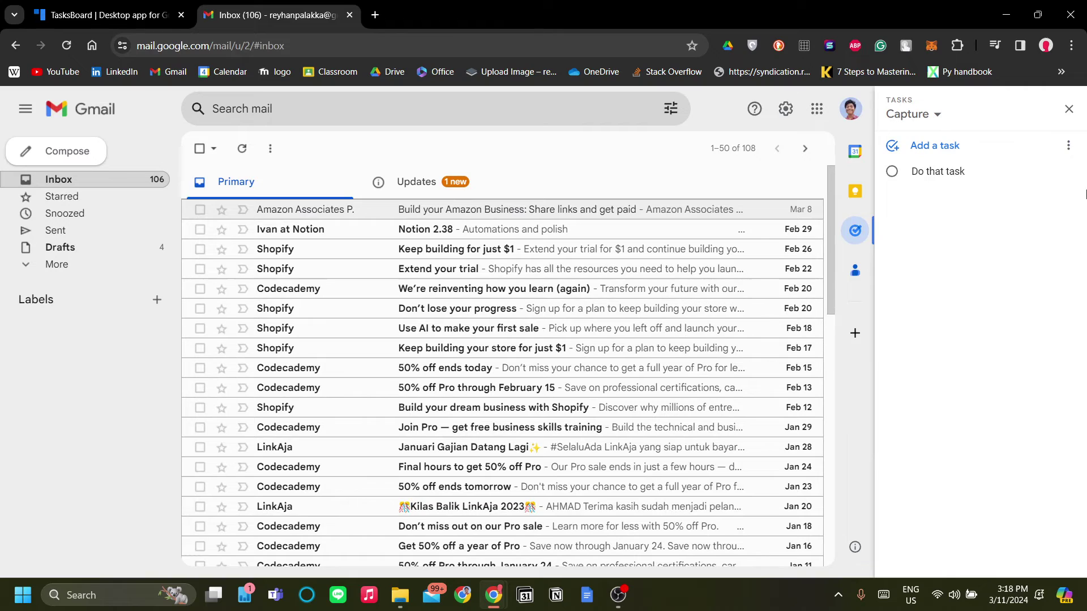
left_click(1069, 109)
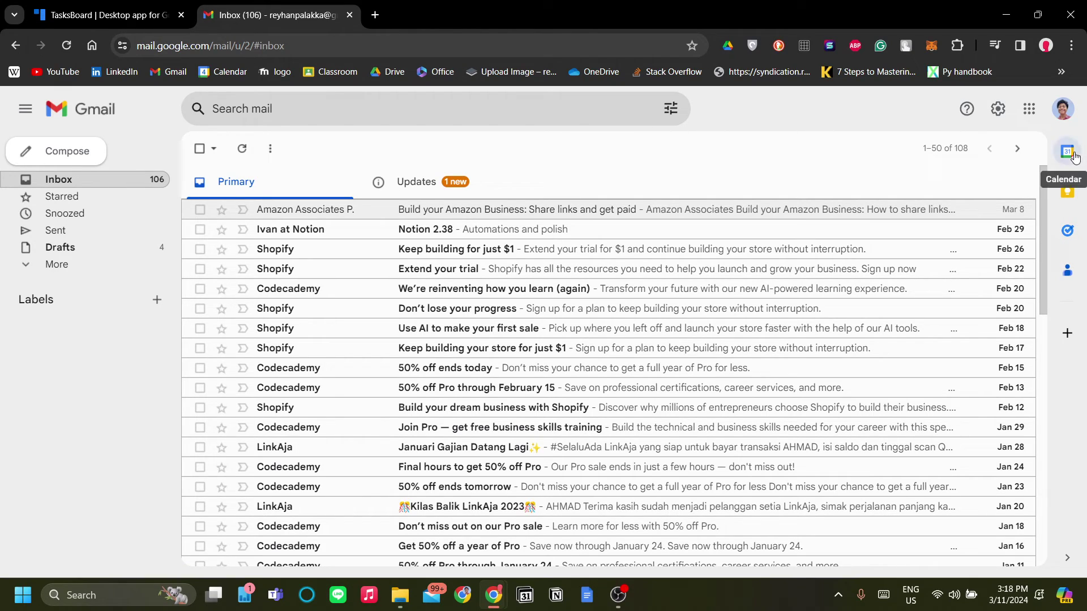
mouse_move(853, 329)
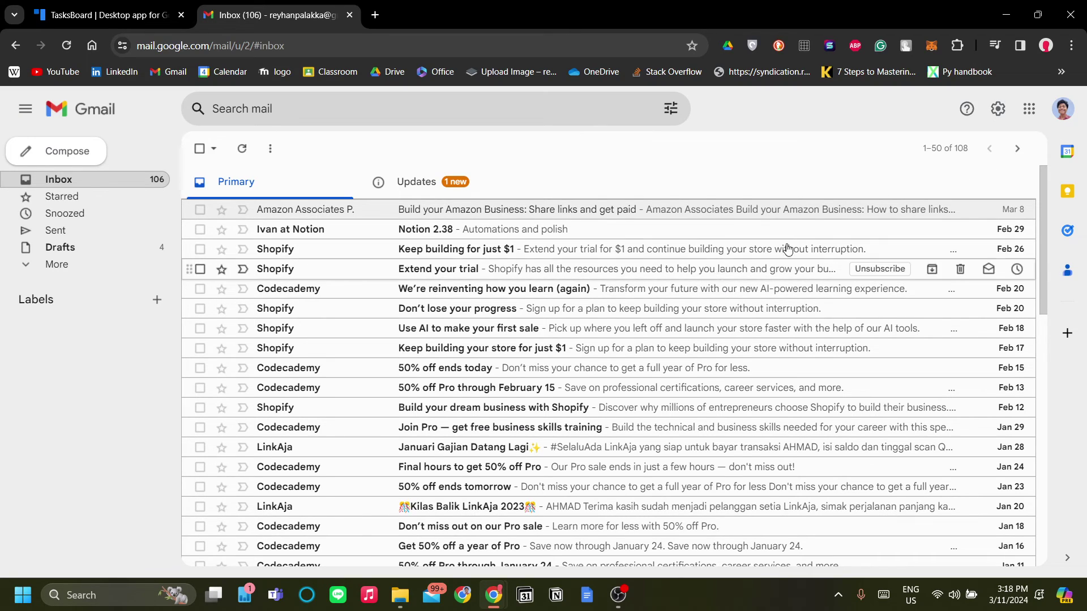
left_click(1056, 195)
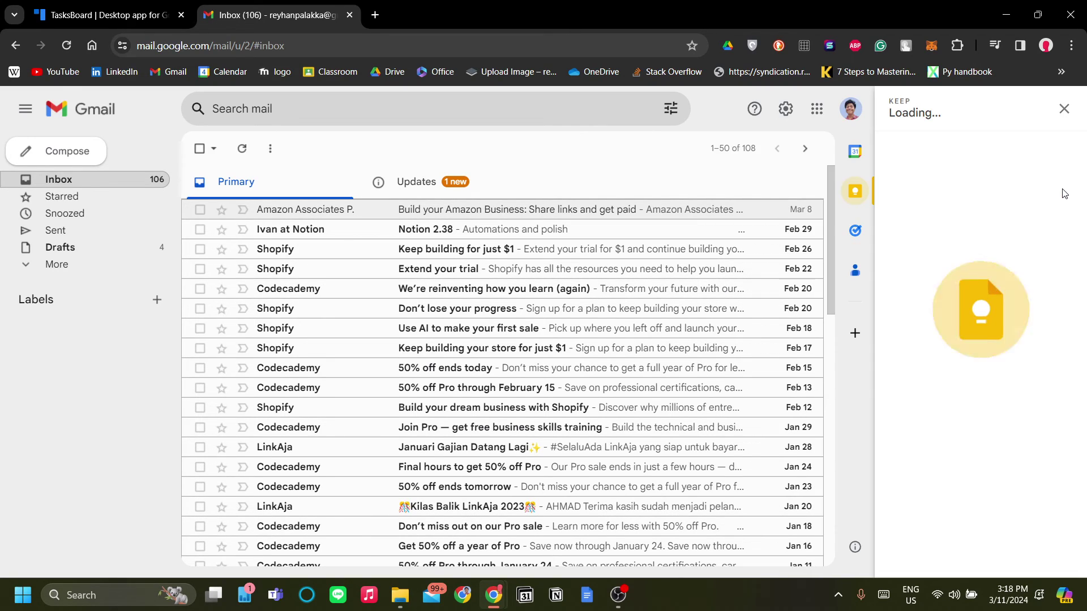
left_click(1068, 116)
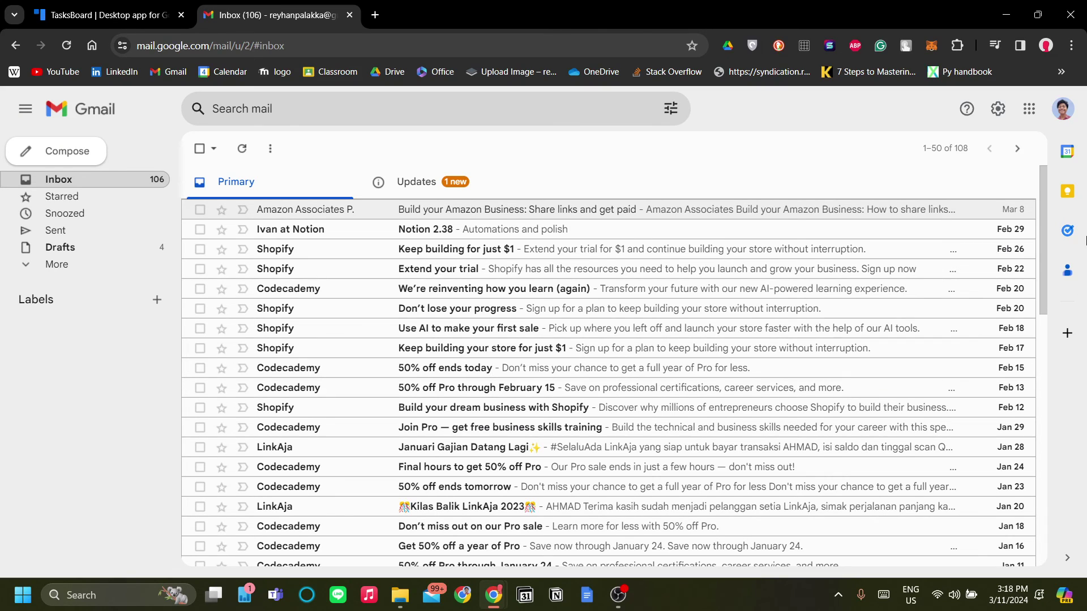
left_click(1068, 193)
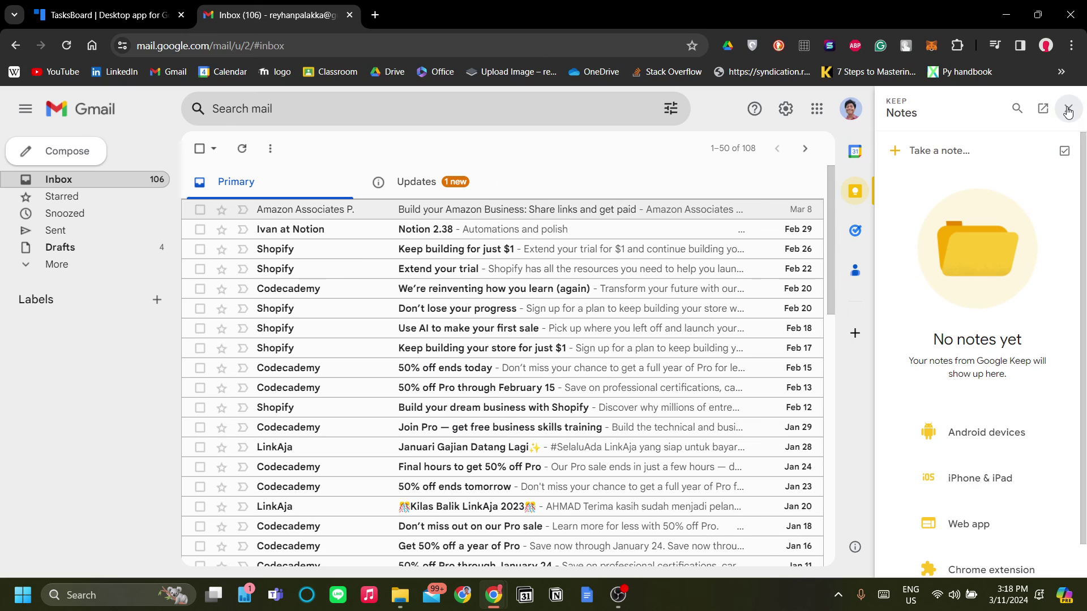
left_click(1068, 108)
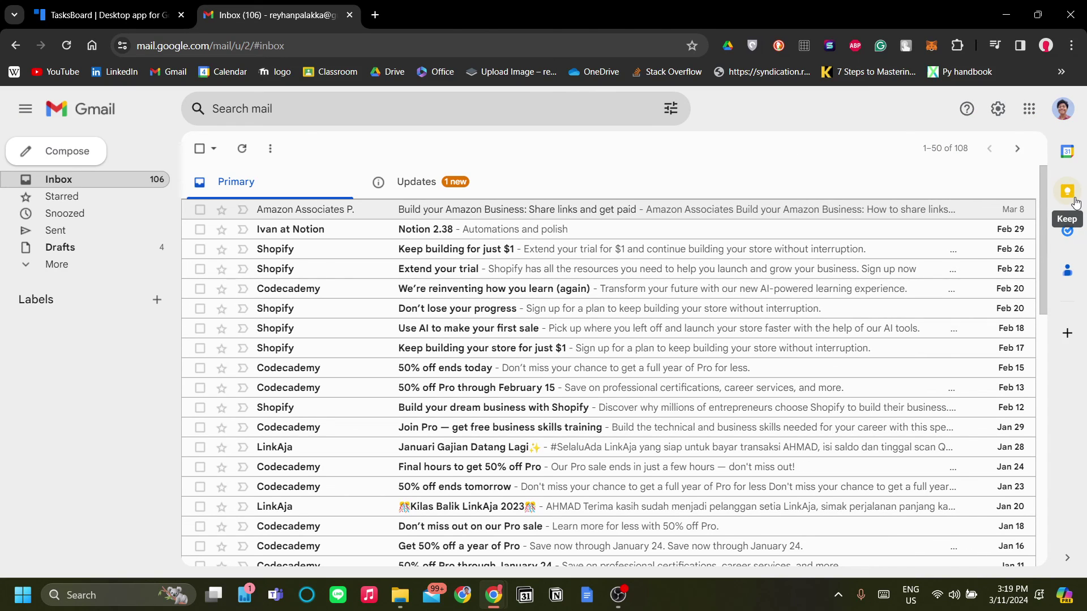